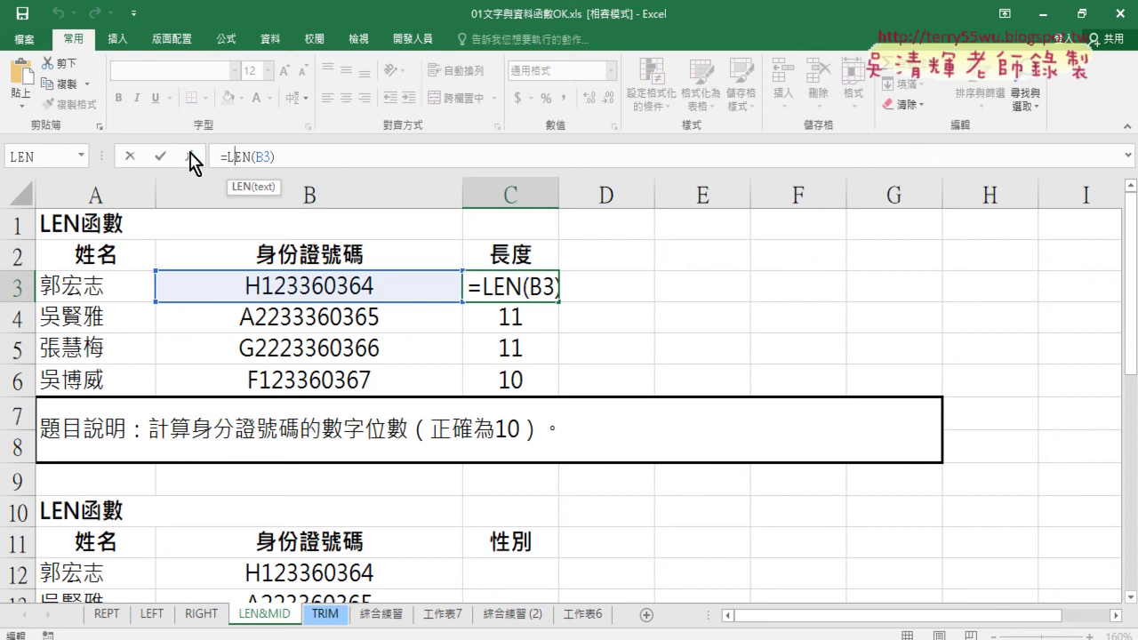
click(189, 157)
drag(610, 258, 607, 120)
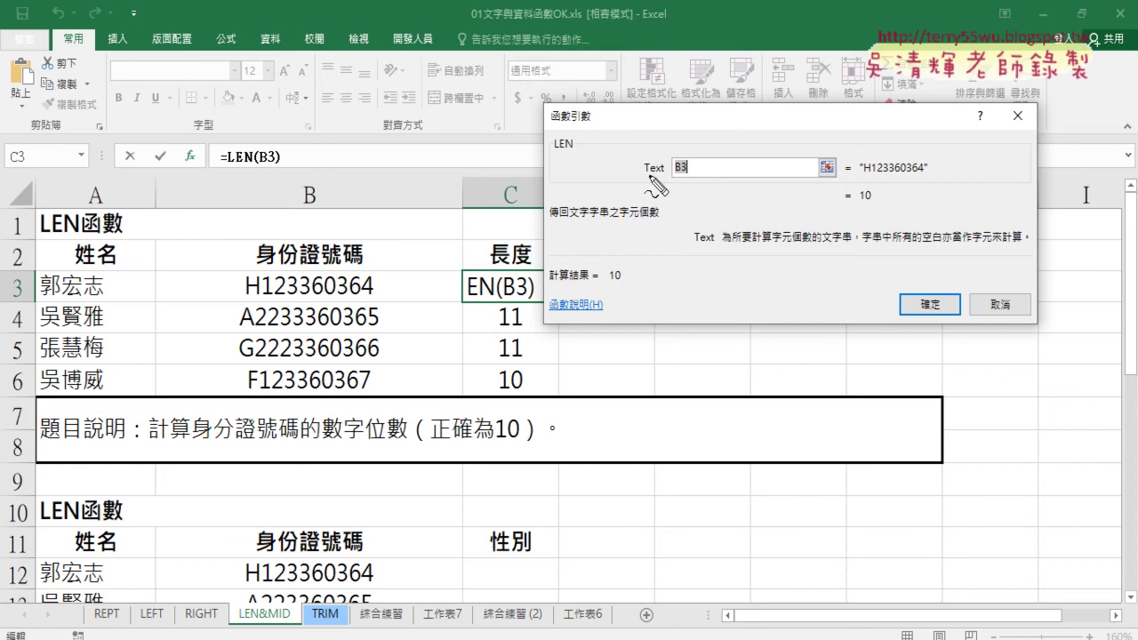
drag(646, 176, 672, 181)
drag(676, 179, 690, 178)
drag(360, 304, 387, 298)
mouse_move(337, 267)
mouse_down()
mouse_move(669, 145)
mouse_move(676, 159)
mouse_up()
drag(683, 133, 675, 158)
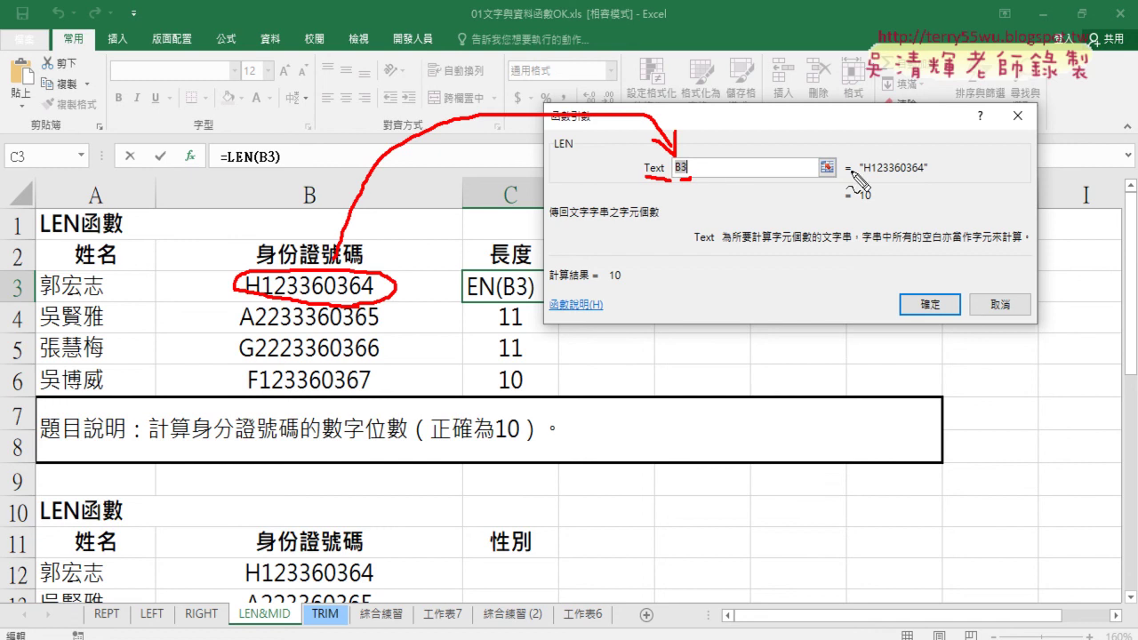
Highlight the evaluated result 10, clear the marks, and confirm =LEN(B3) in C3.
drag(861, 175, 921, 177)
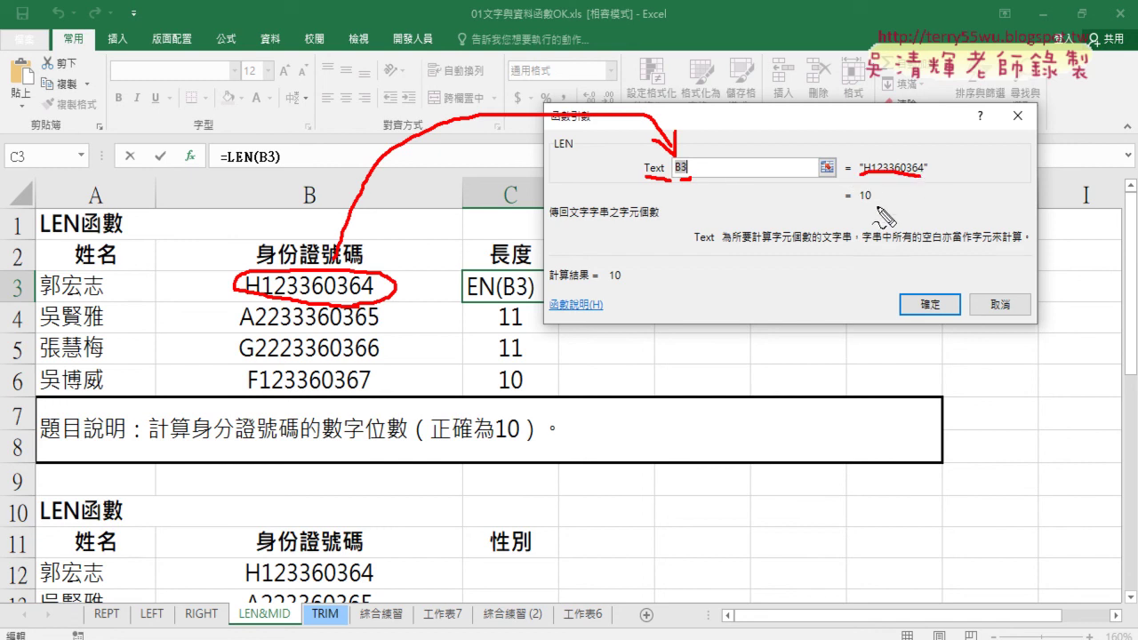
drag(852, 212, 875, 205)
mouse_move(854, 211)
mouse_down()
mouse_move(876, 207)
mouse_move(855, 189)
mouse_up()
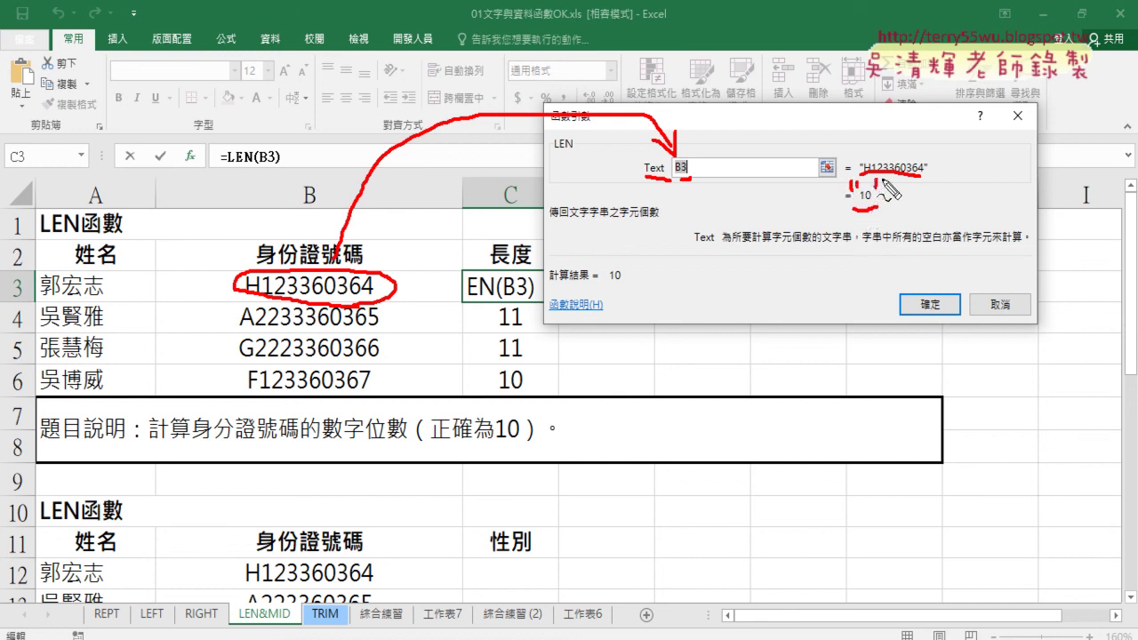
drag(863, 200, 879, 220)
key(Escape)
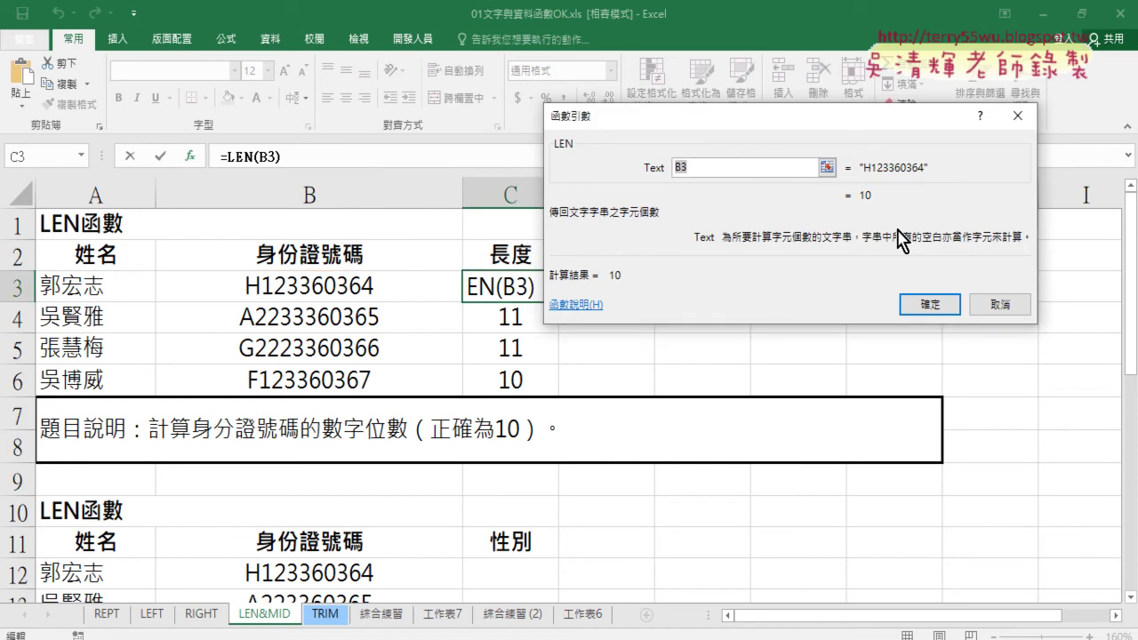
click(924, 305)
Compare the IDs and lengths in B4:C5, then begin inserting a function in D3.
drag(520, 316, 520, 348)
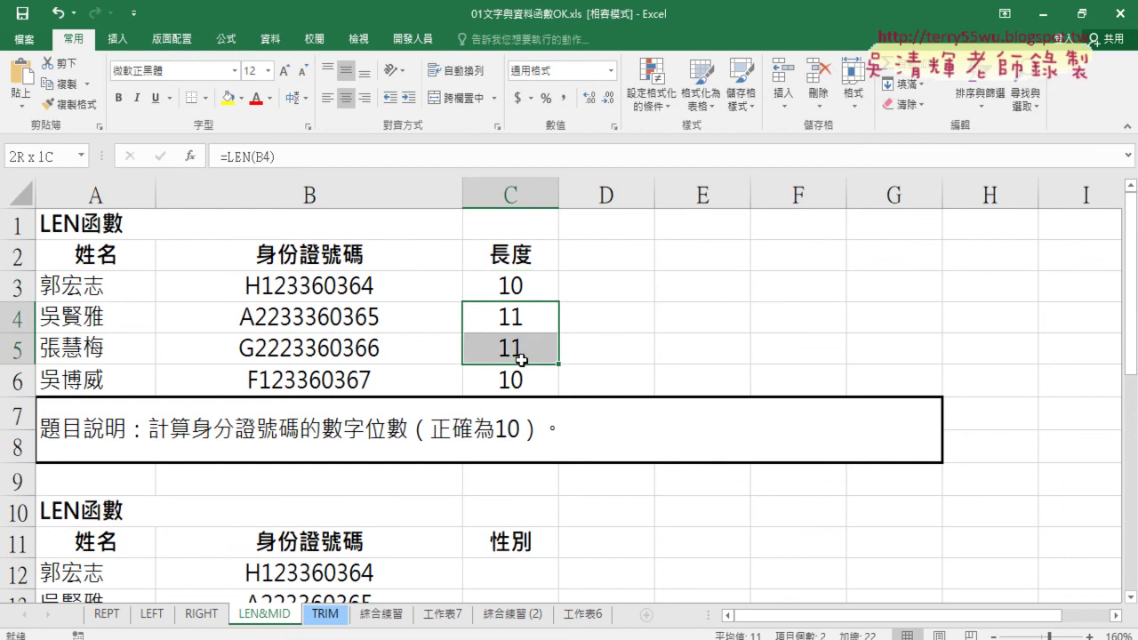
drag(385, 327, 385, 348)
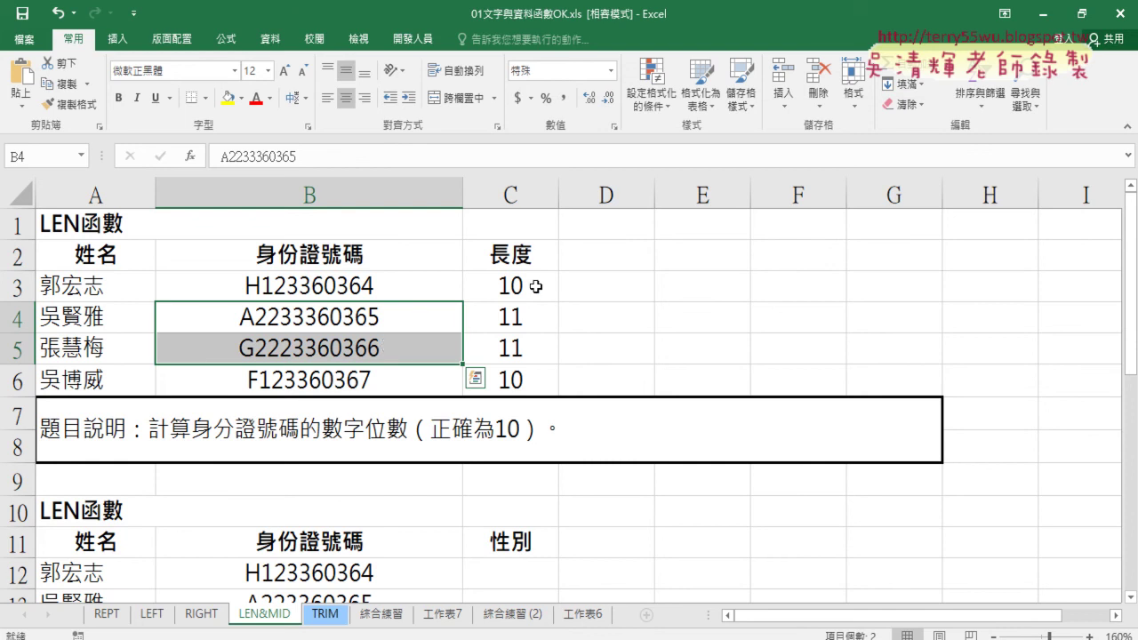
click(579, 289)
click(189, 156)
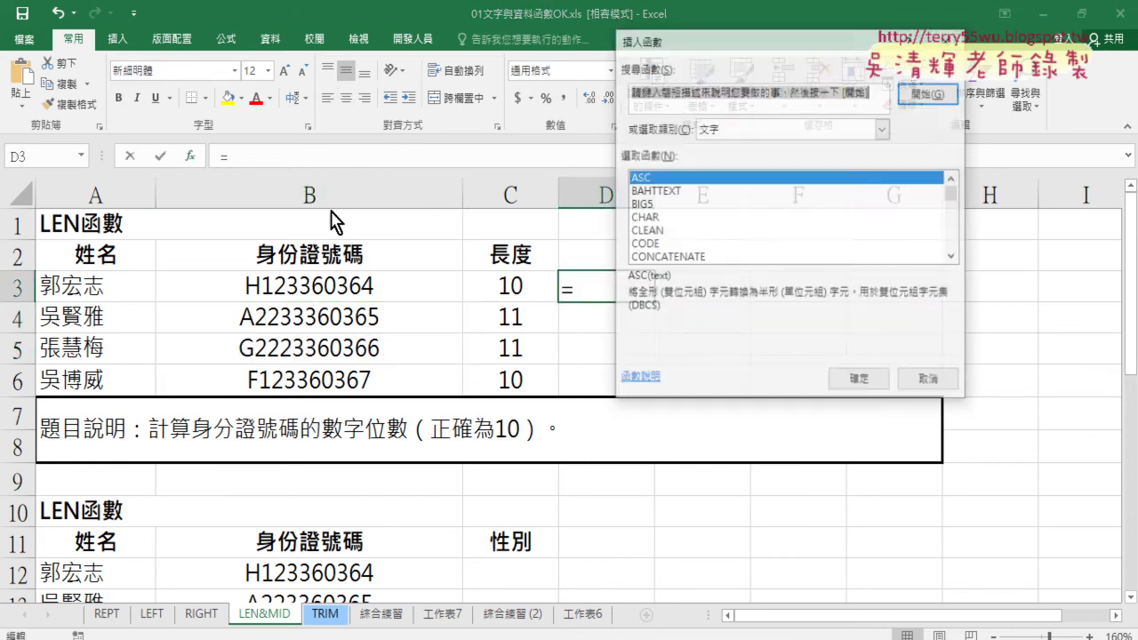
Browse the 文字 function list and settle on LENB after comparing it with LEN.
scroll(955, 238, down, 2)
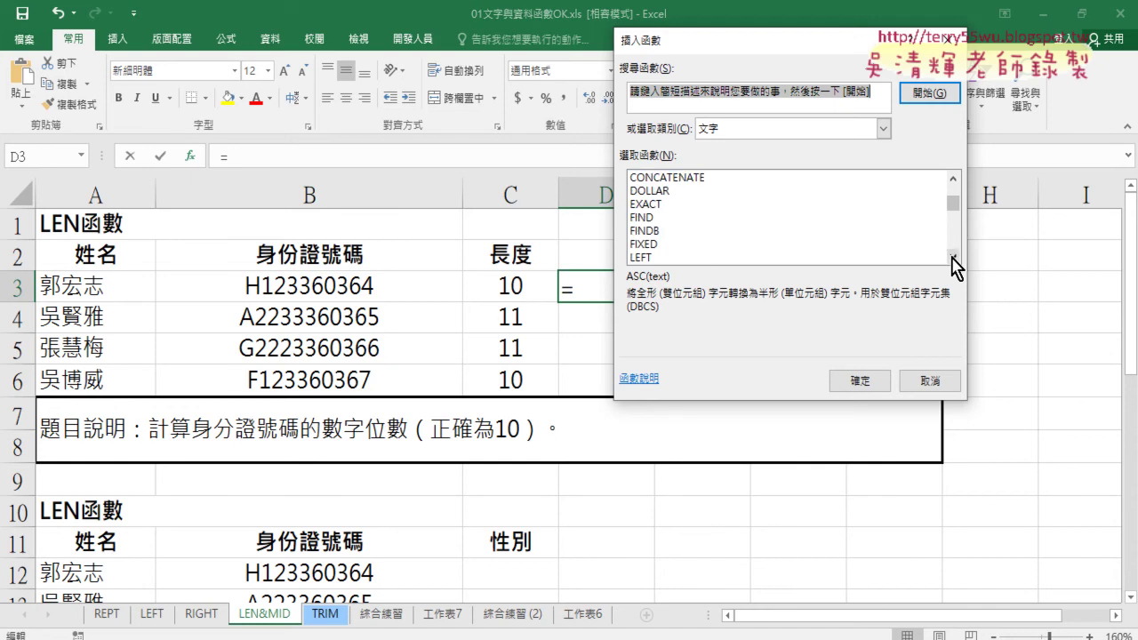
click(953, 258)
click(953, 258)
click(953, 258)
click(953, 258)
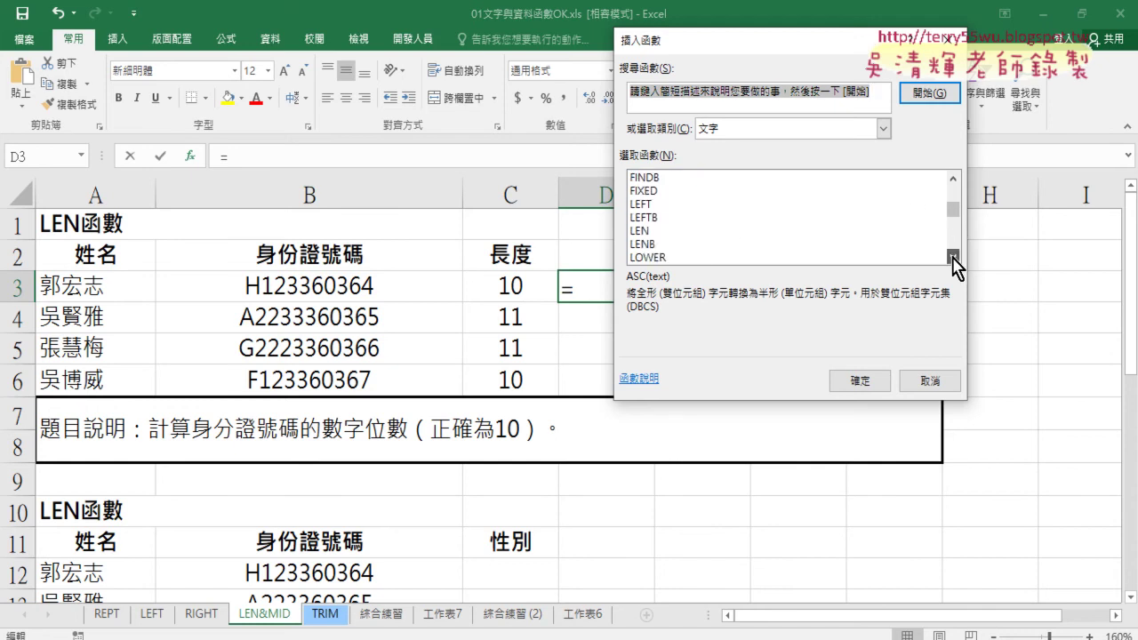
click(662, 232)
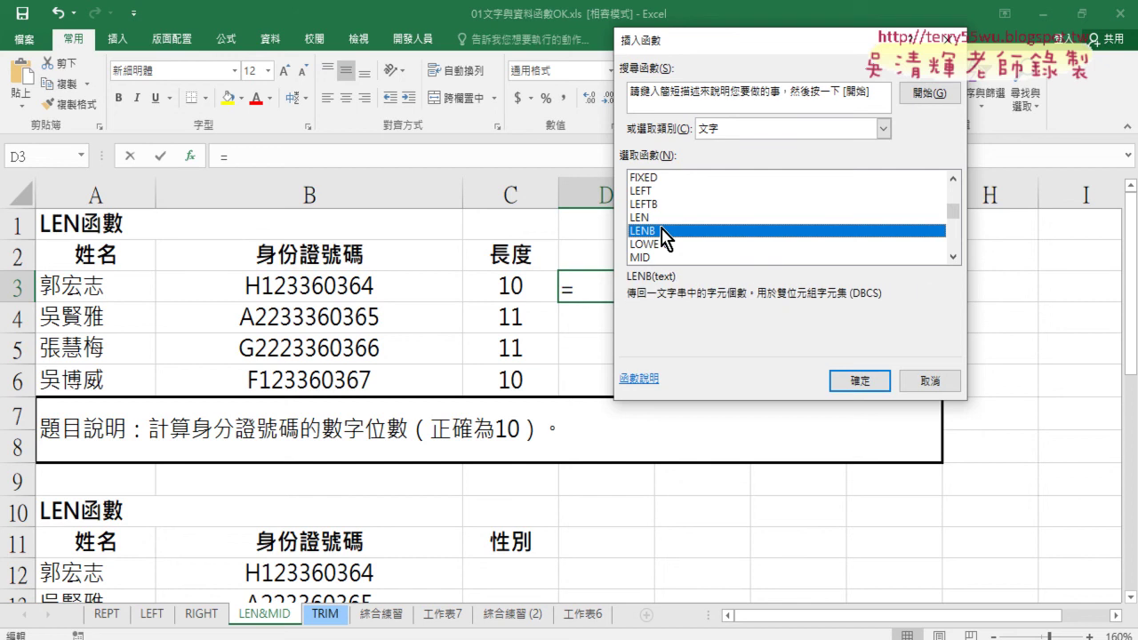
click(659, 218)
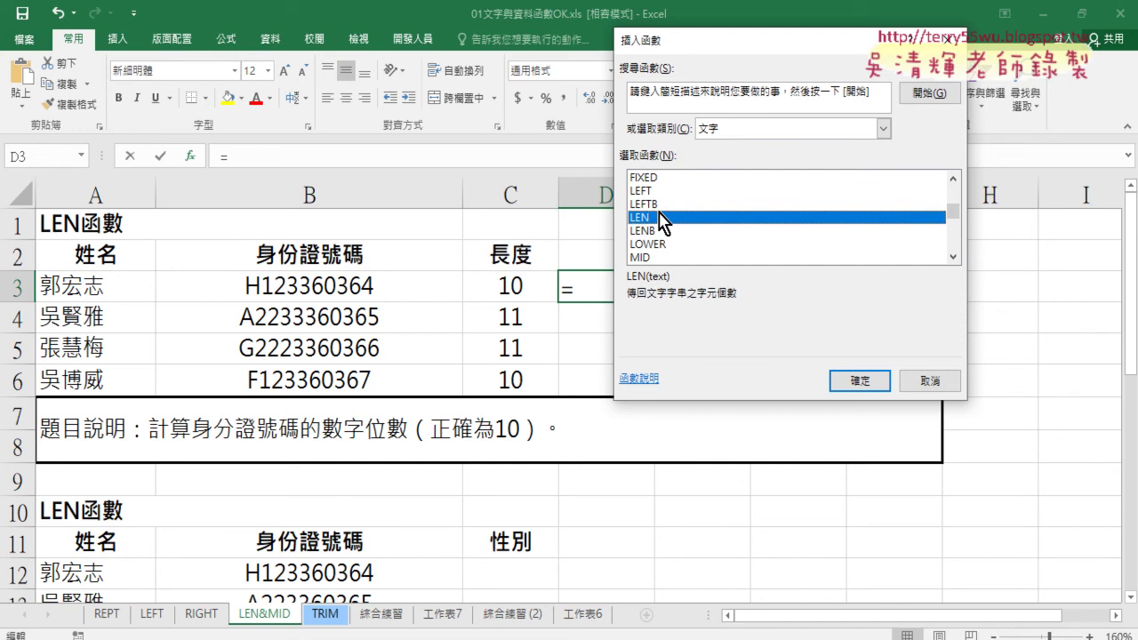
key(Down)
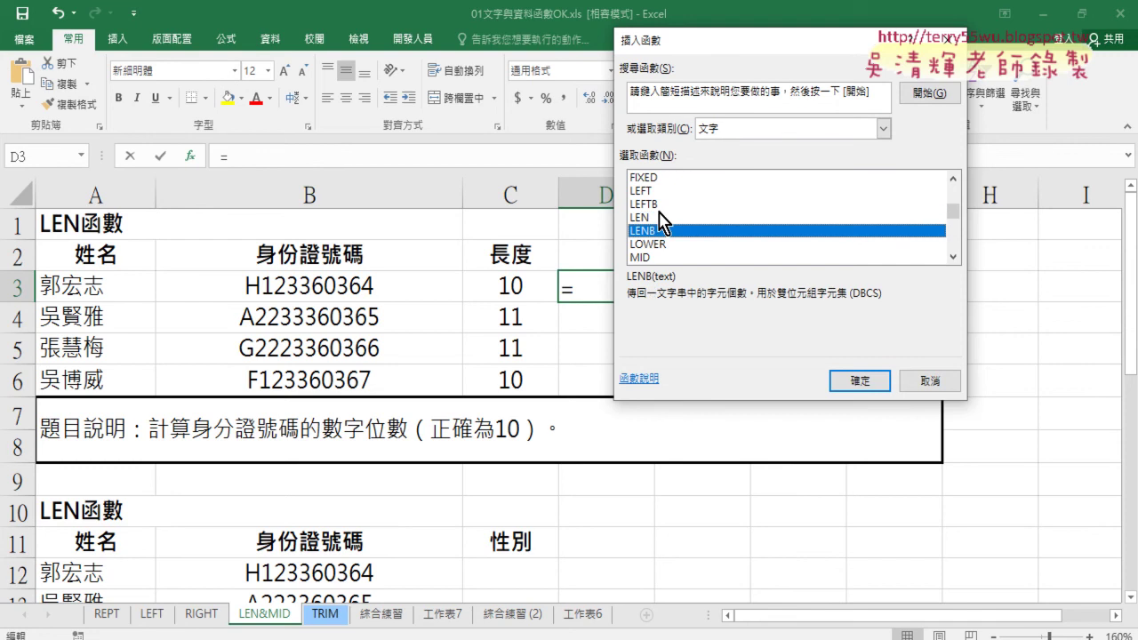
click(659, 215)
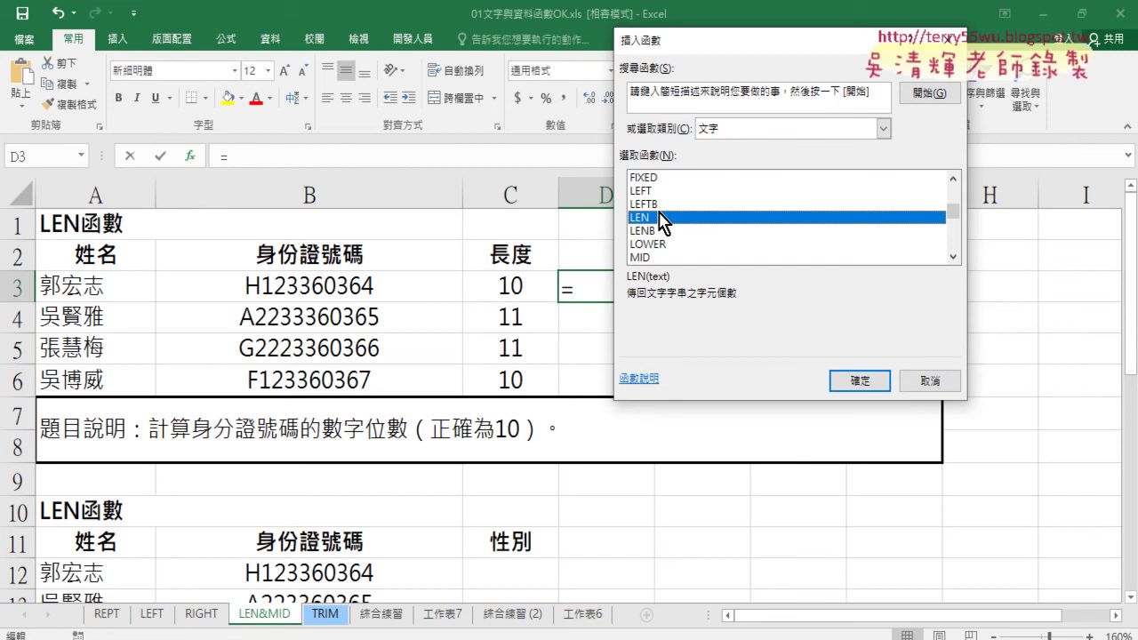
key(Down)
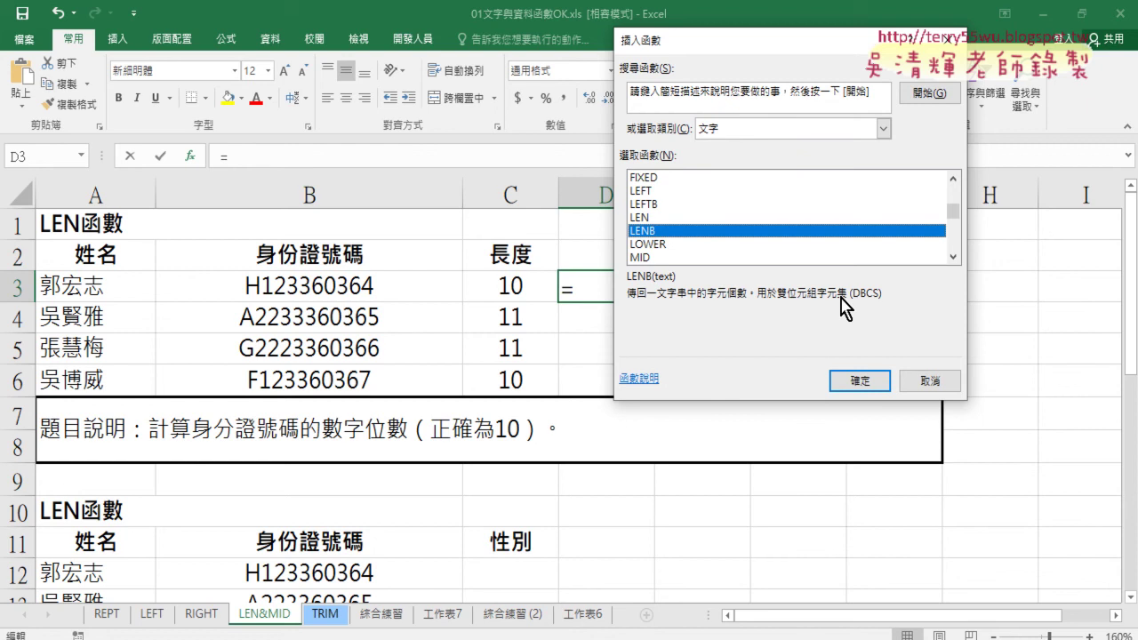
Open LENB's arguments, try B3 then B2 as Text, and cancel the formula.
click(859, 381)
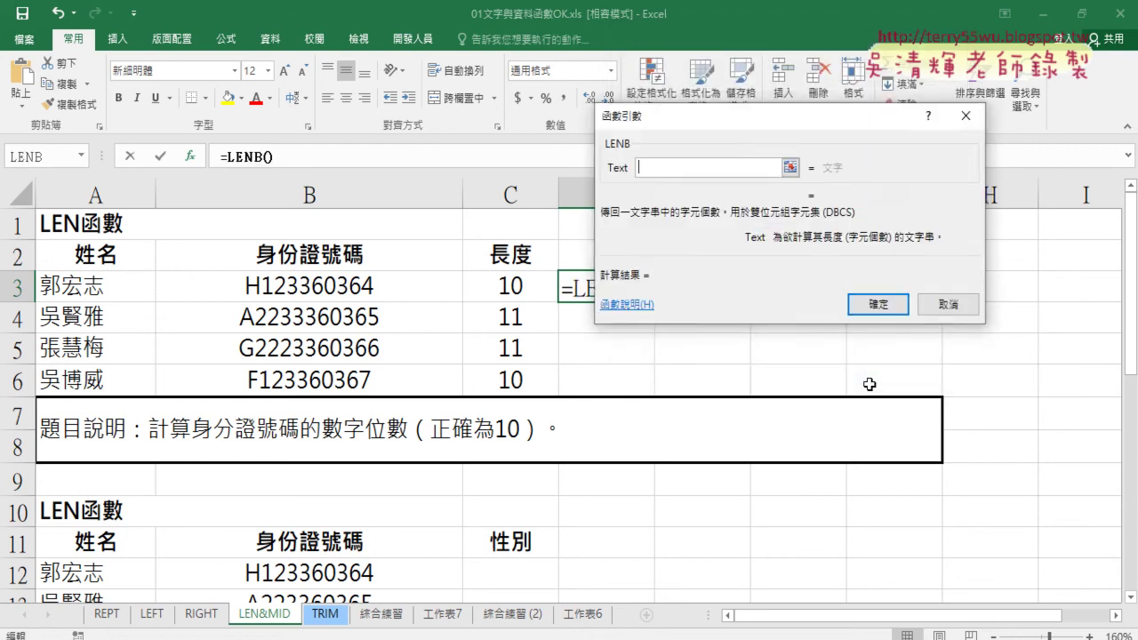
click(363, 286)
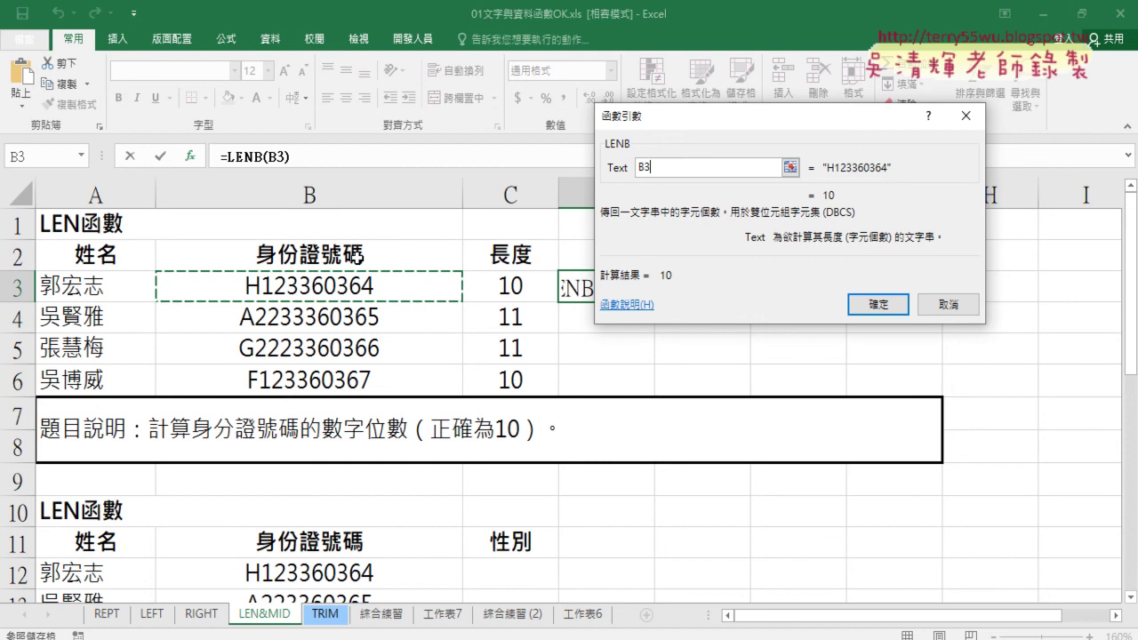
click(309, 256)
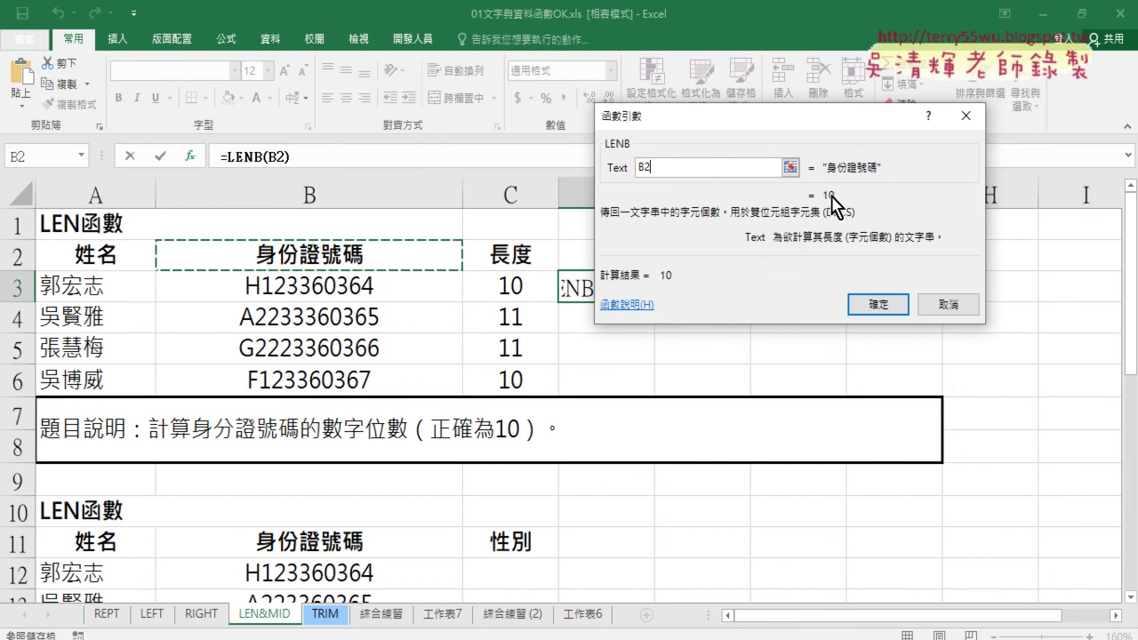
click(951, 306)
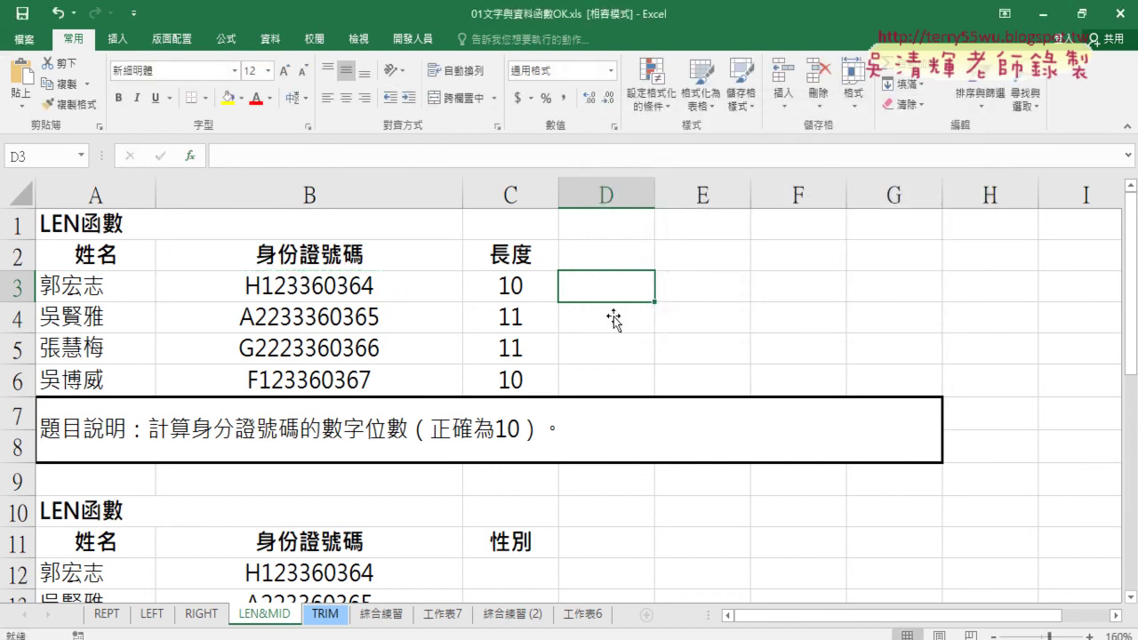
Cancel Insert Function and inspect the leading letter A in B4's ID number.
click(189, 156)
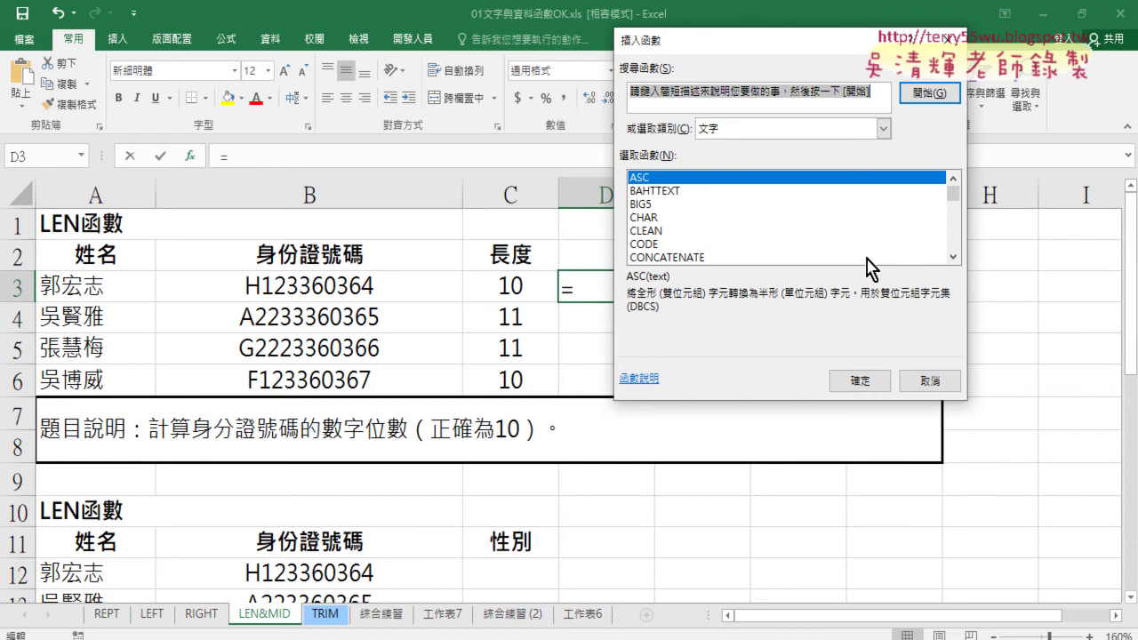
click(930, 380)
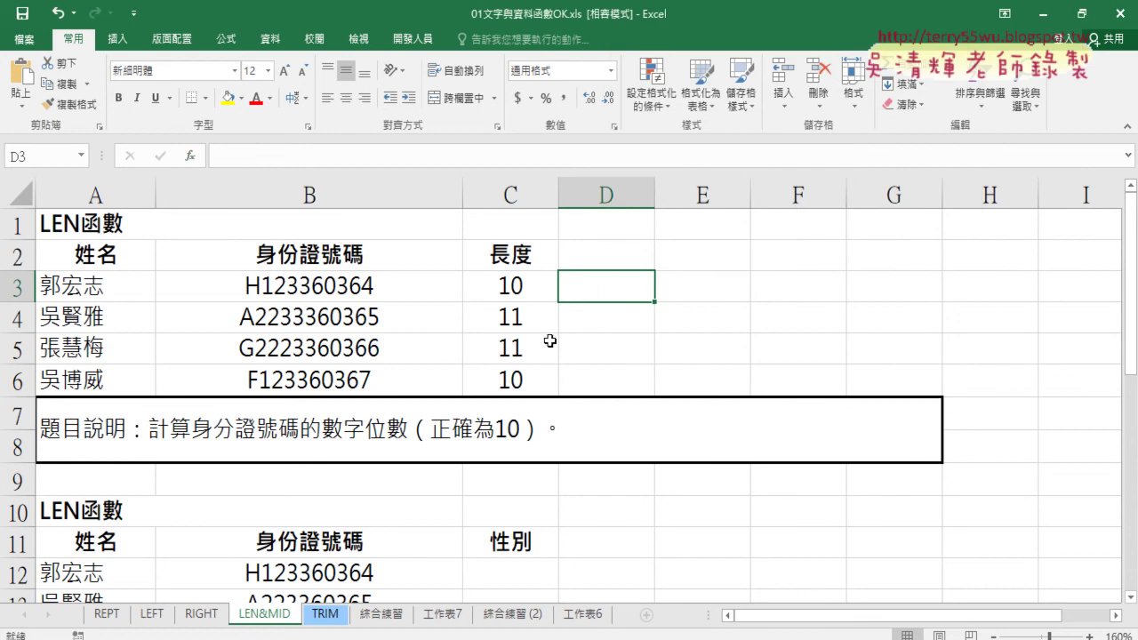
double_click(255, 323)
drag(255, 323, 239, 320)
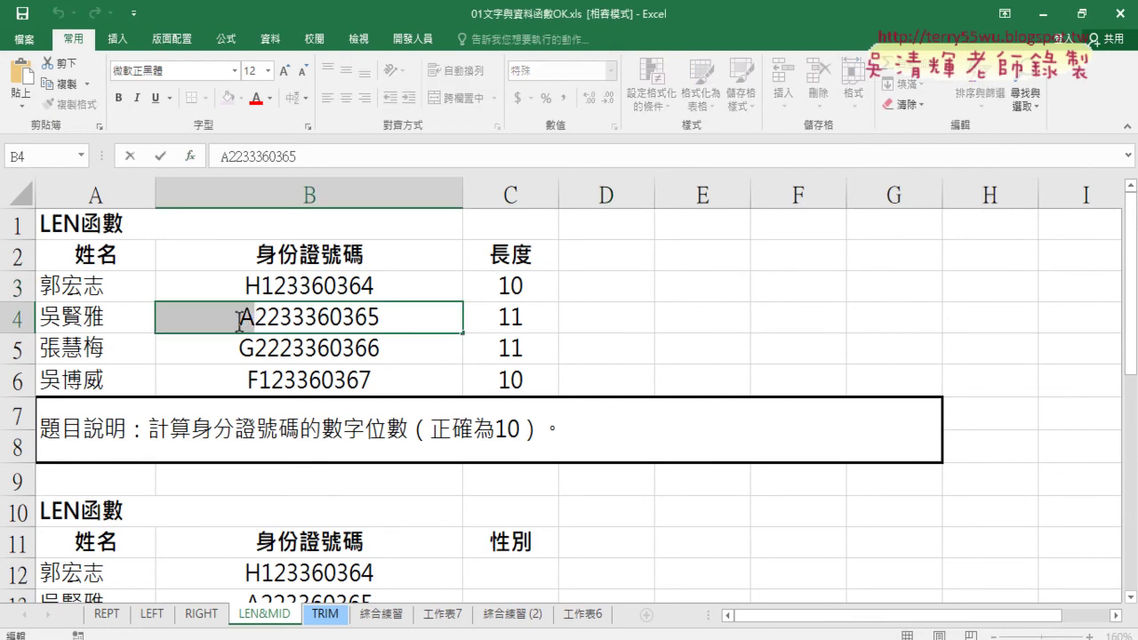
key(alt+shift)
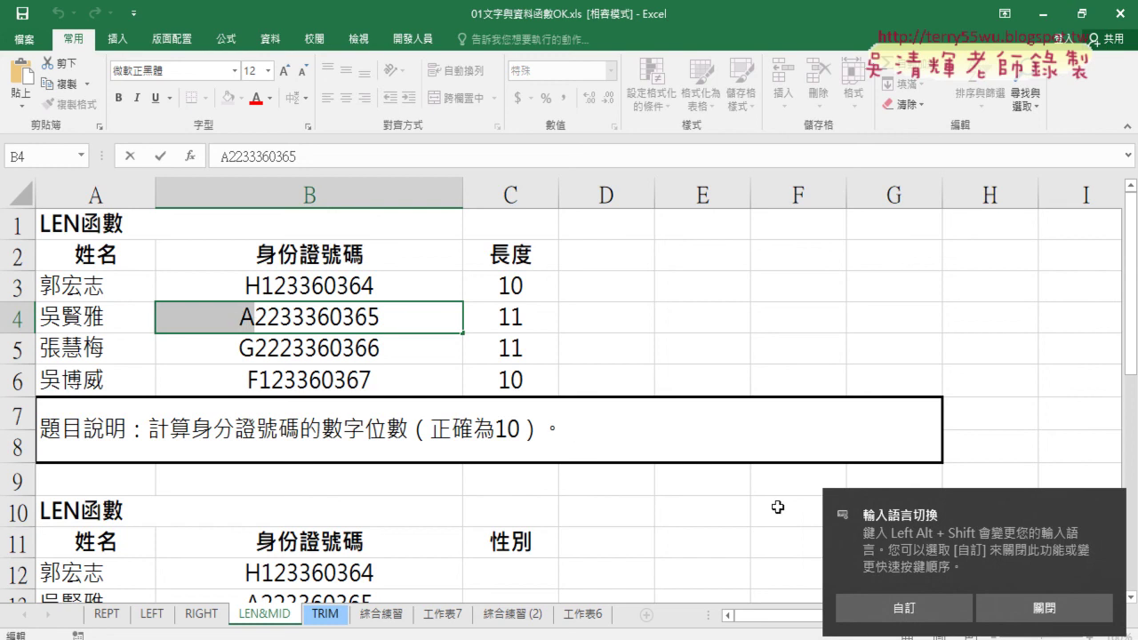
click(1044, 608)
Re-select the letter A in B4's ID, then start a new function in D4.
double_click(255, 316)
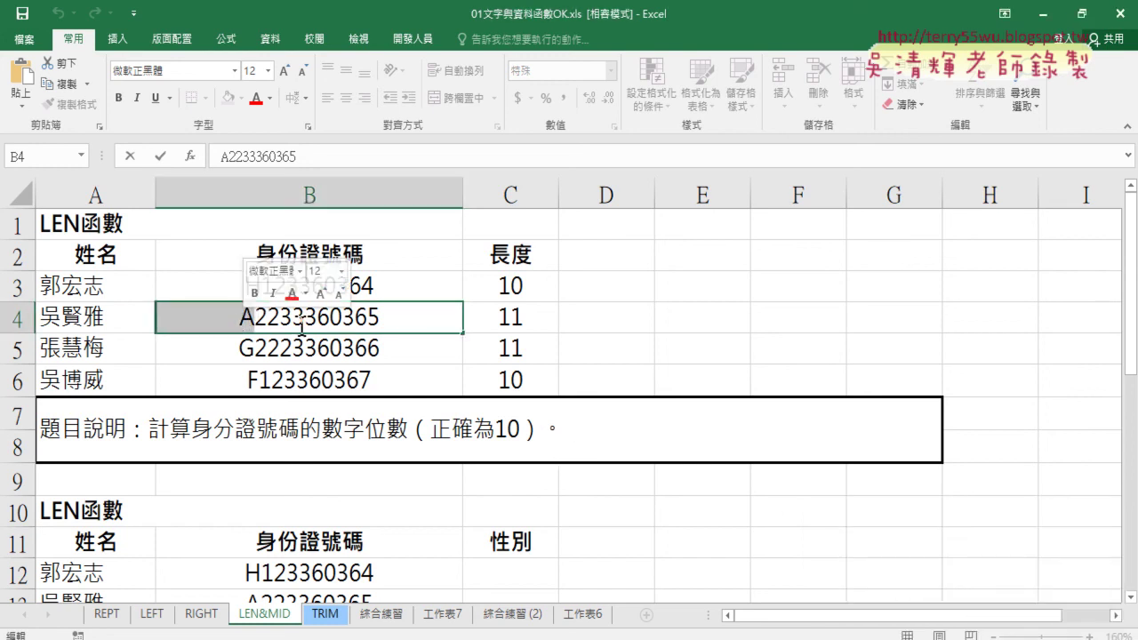
key(Right)
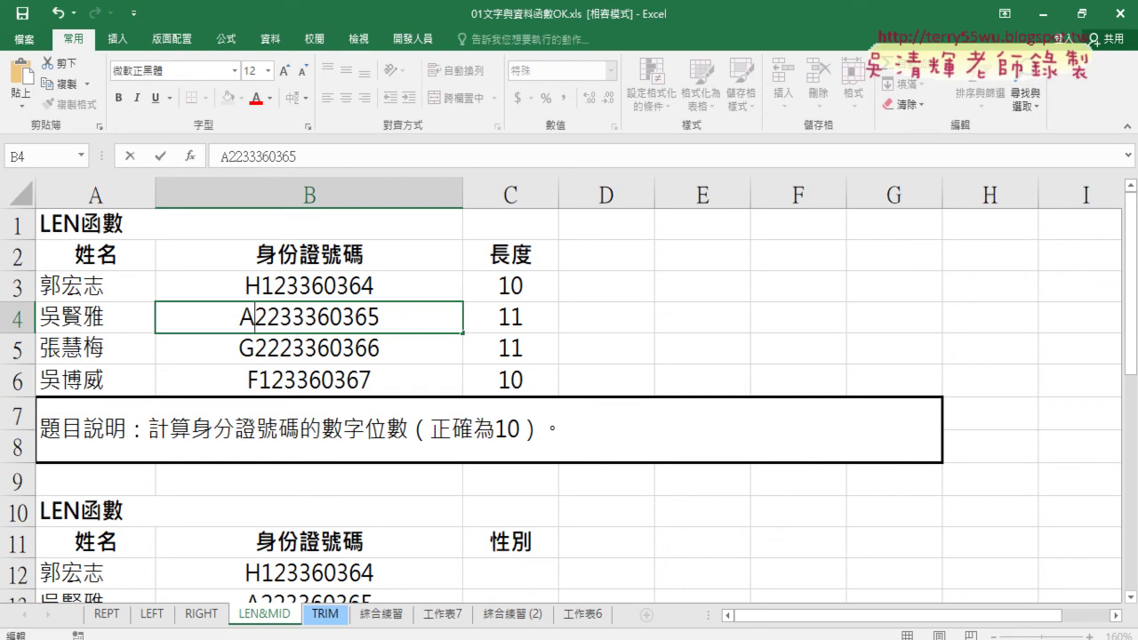
right_click(982, 639)
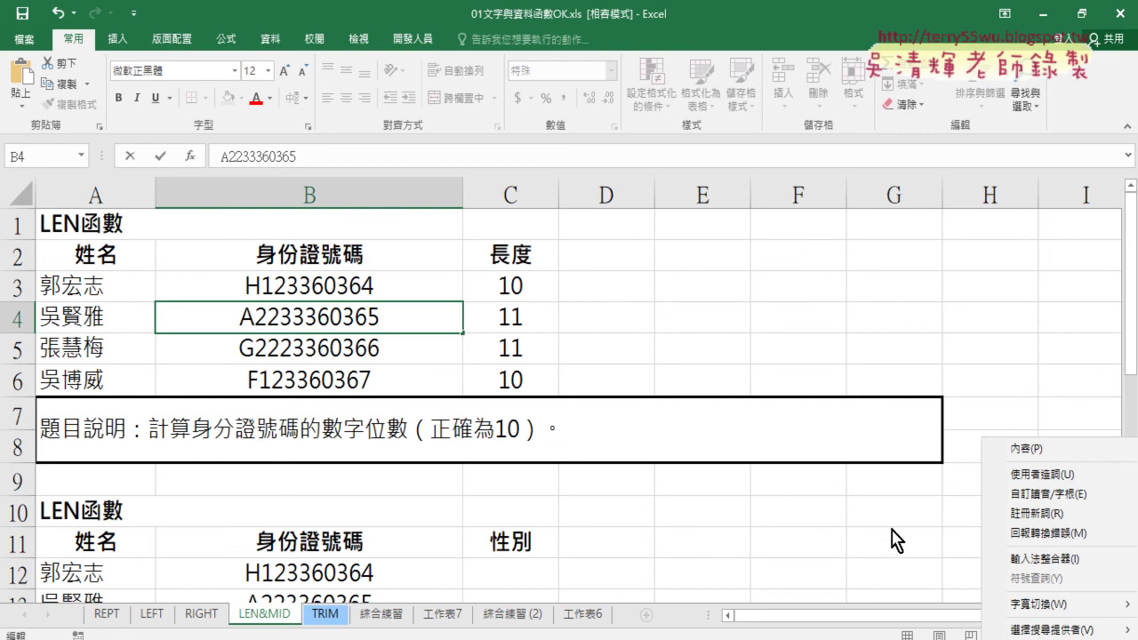
click(252, 317)
drag(253, 318, 160, 318)
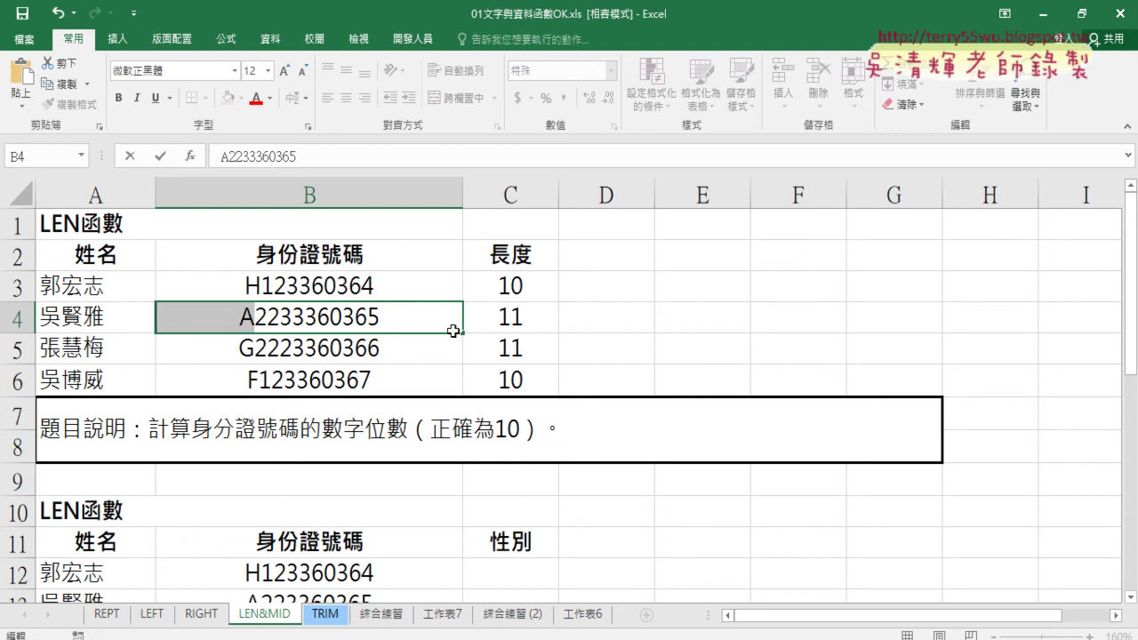
click(567, 329)
click(189, 156)
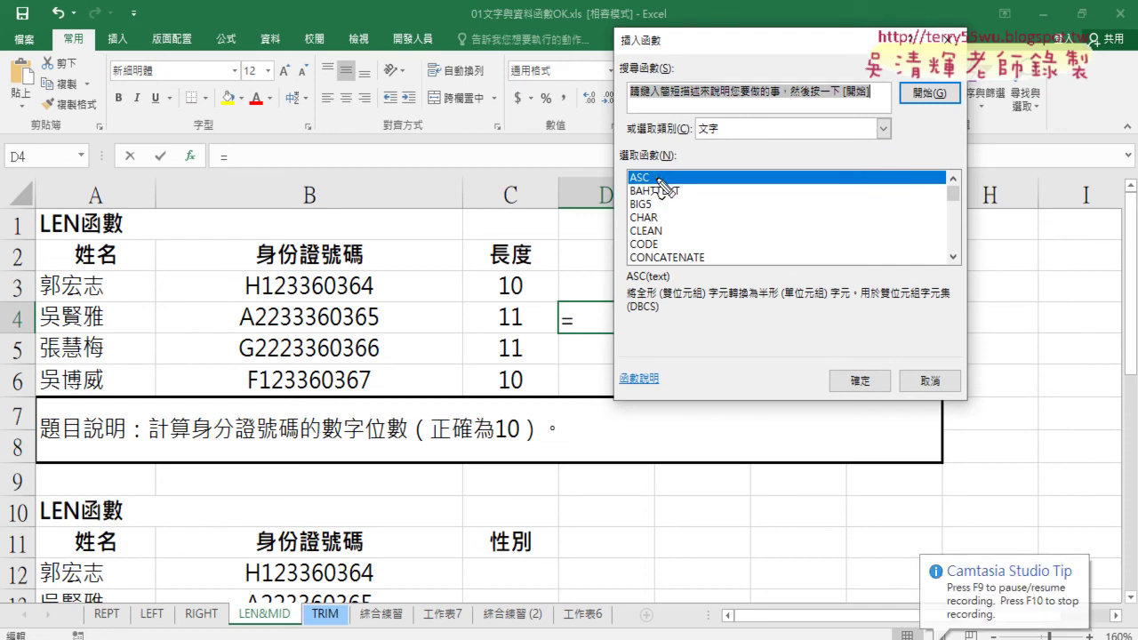
Mark ASC and its 全形/半形 description in the 文字 category, then read BIG5's description.
drag(652, 171, 656, 190)
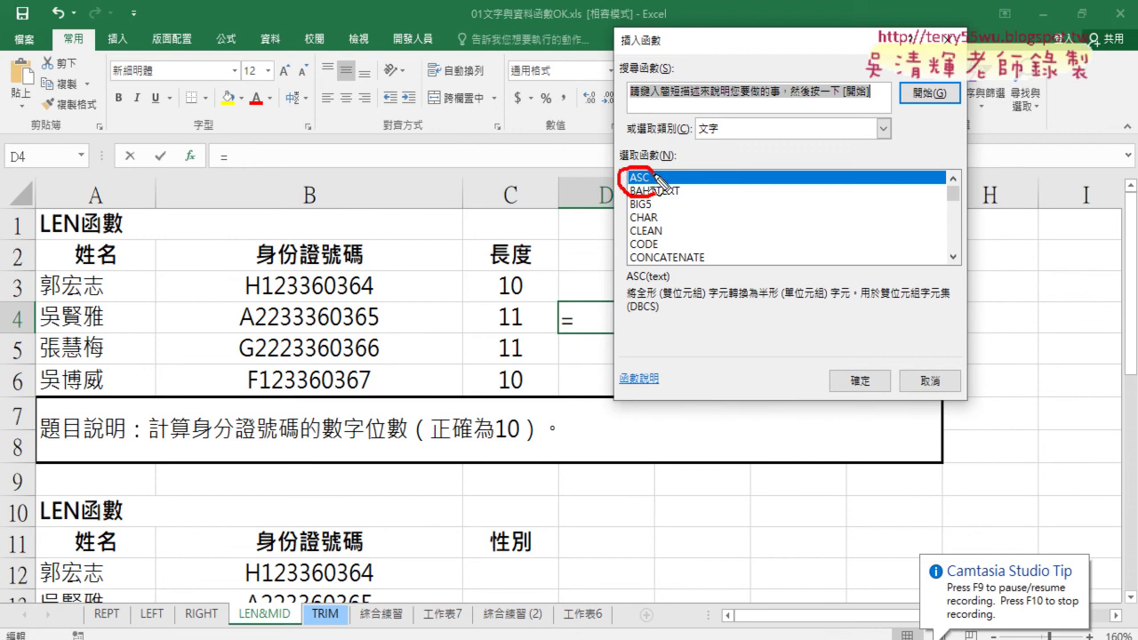
drag(699, 137, 730, 140)
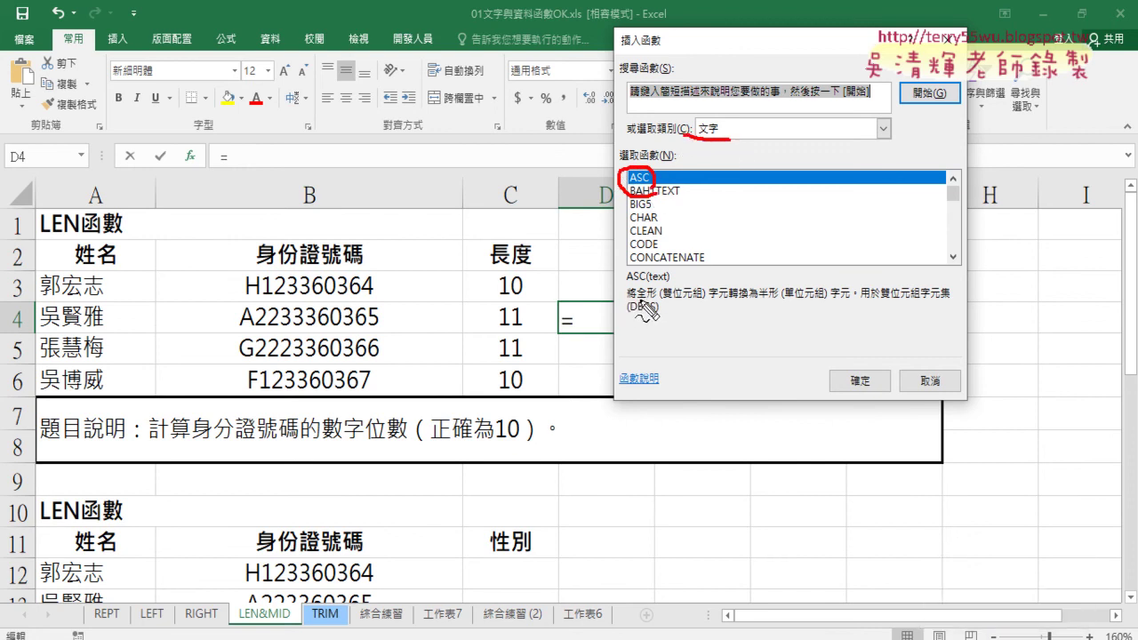
drag(638, 300, 658, 300)
drag(762, 304, 776, 299)
click(669, 205)
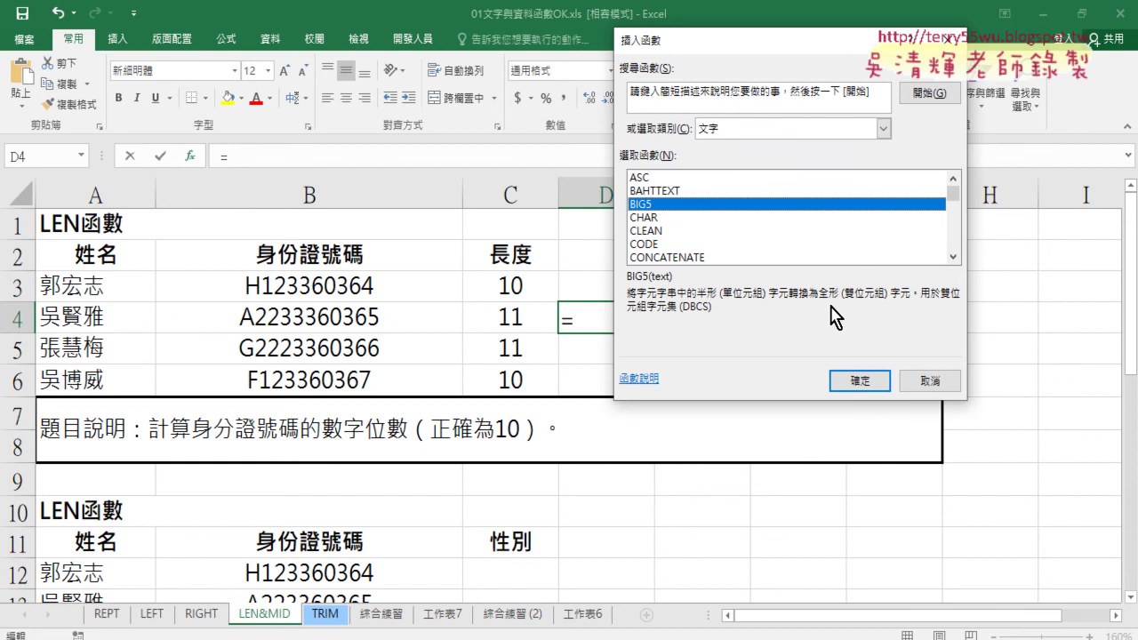
Clear the search box, find and select MID in the text list, then cancel without inserting.
click(874, 98)
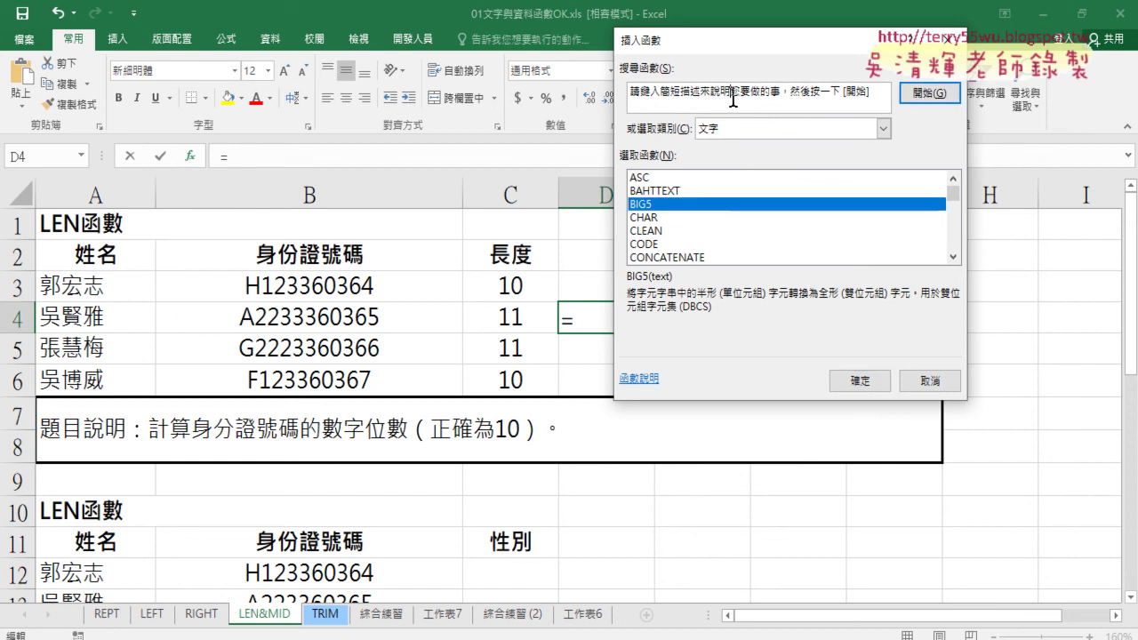
drag(873, 98, 593, 96)
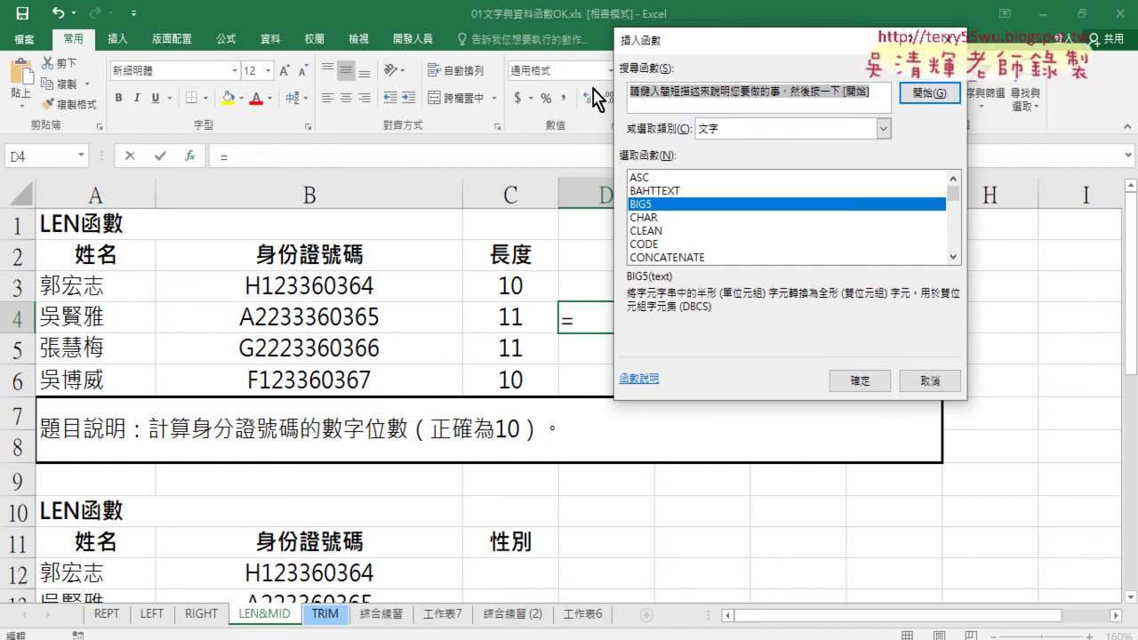
key(Delete)
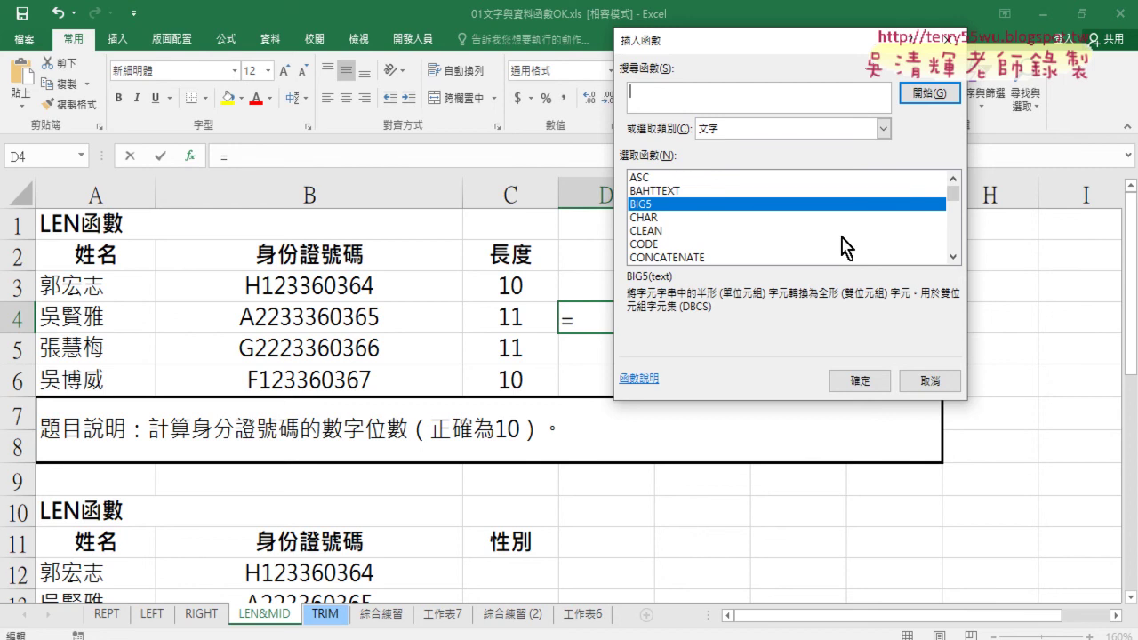
click(953, 257)
click(953, 256)
click(953, 257)
click(953, 257)
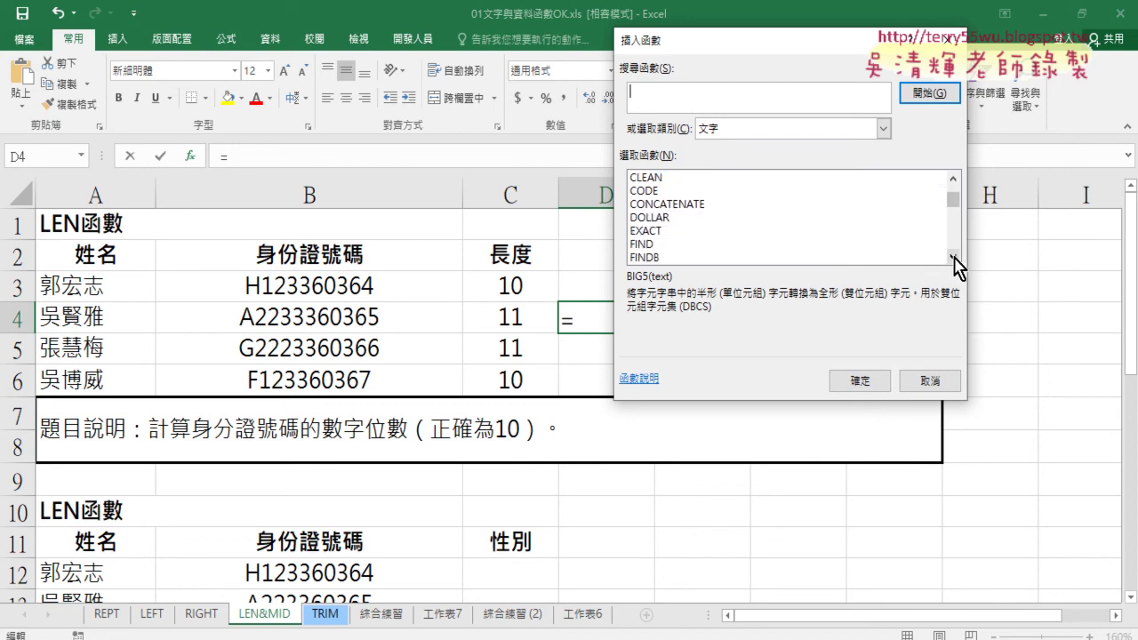
click(952, 257)
click(953, 257)
click(953, 256)
click(953, 256)
click(953, 256)
click(953, 256)
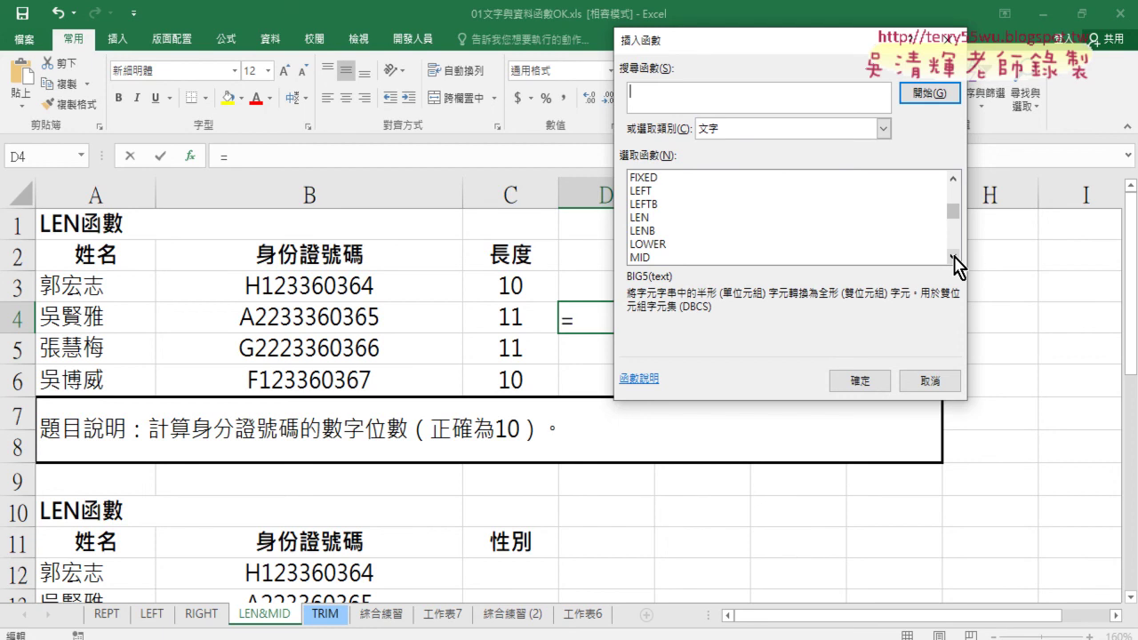
click(641, 258)
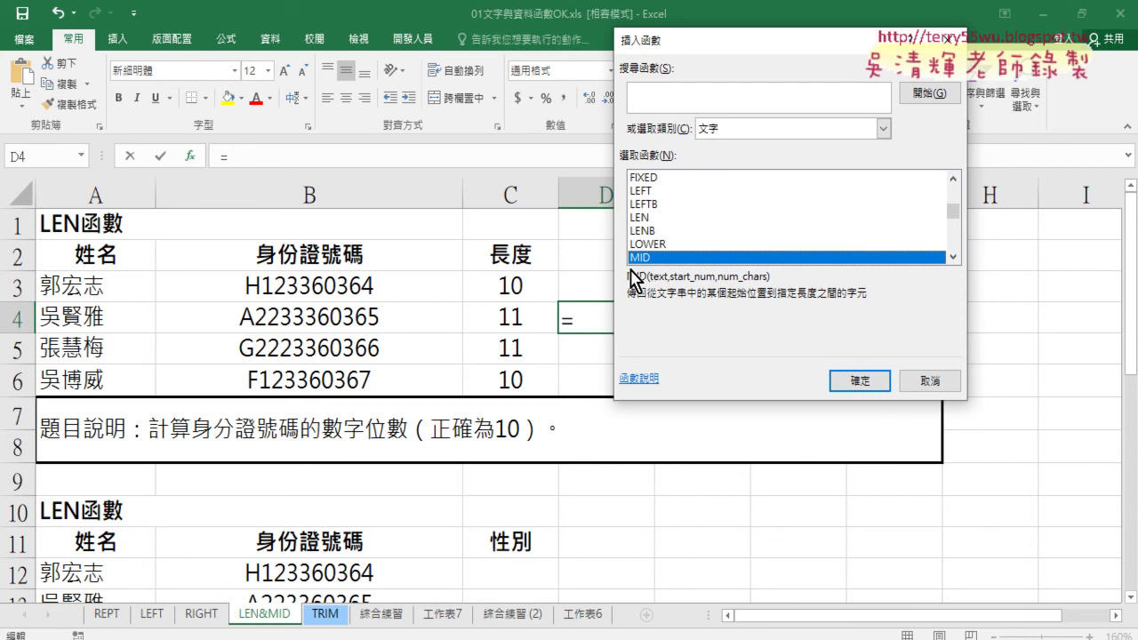
click(923, 391)
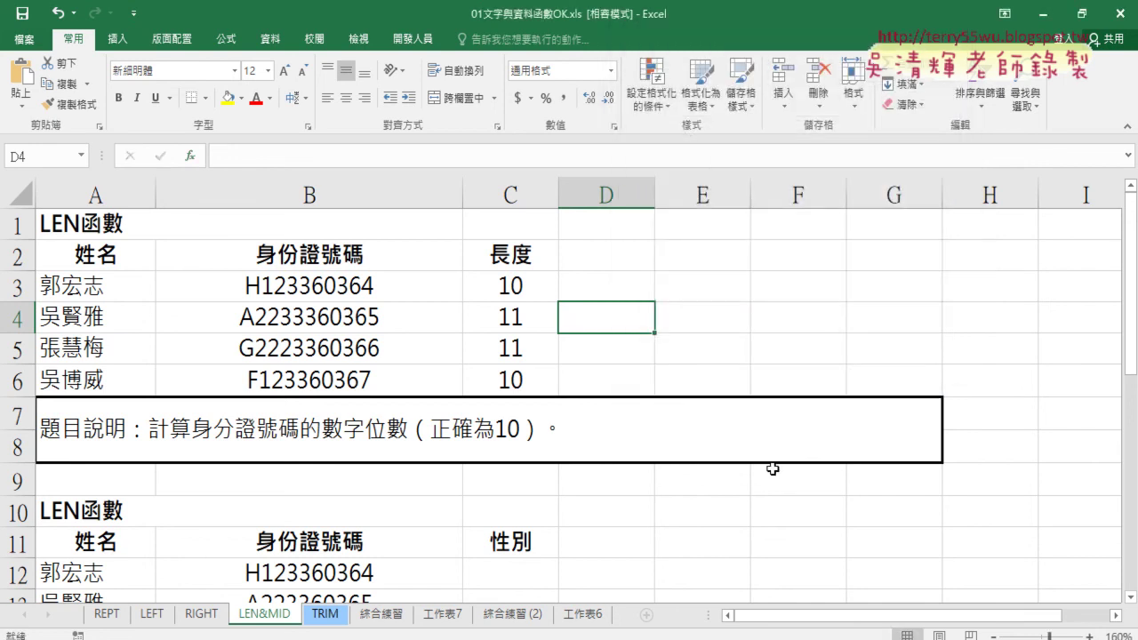
Scroll to the gender table, mark the second character of B12's ID, and select C12.
scroll(770, 469, down, 3)
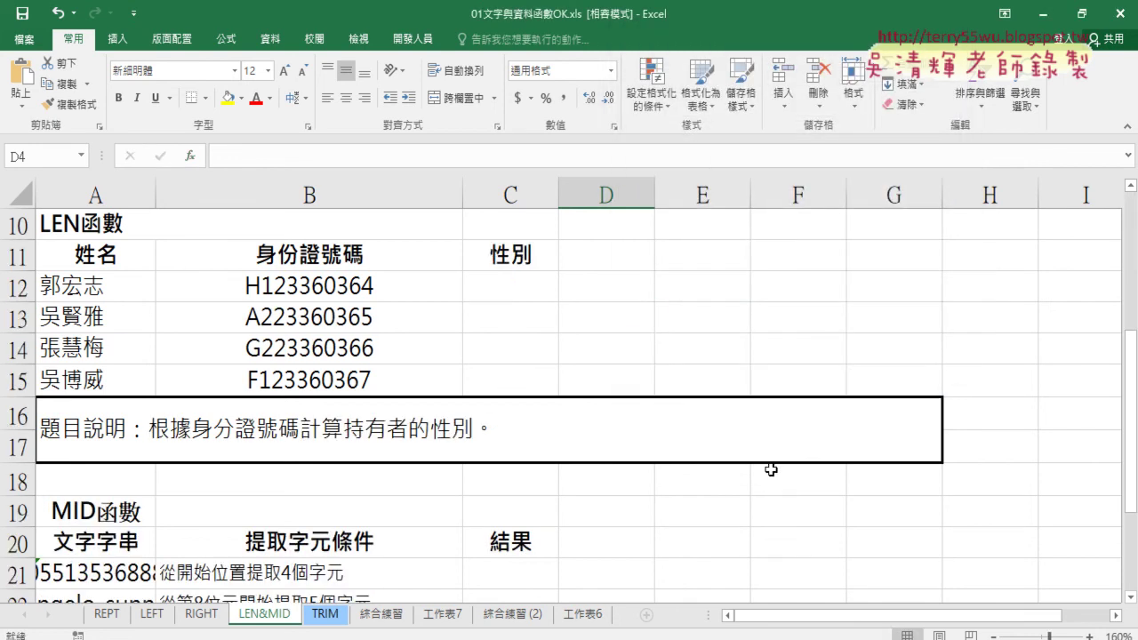
click(285, 297)
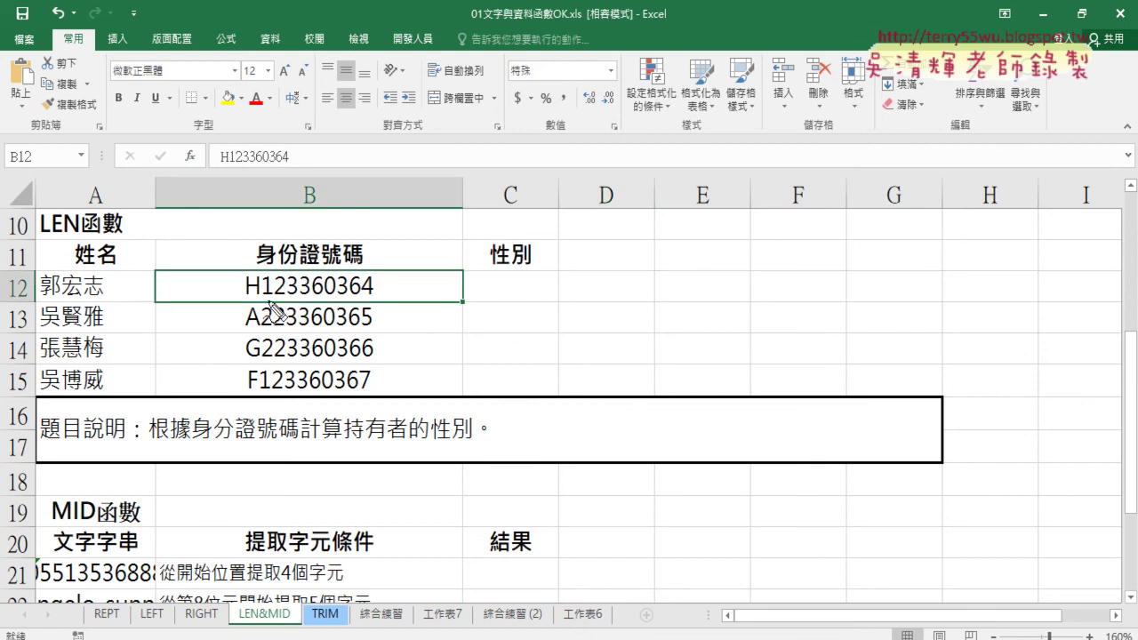
mouse_move(272, 271)
mouse_down()
mouse_move(258, 295)
mouse_move(278, 301)
mouse_move(351, 204)
mouse_move(503, 233)
mouse_move(492, 238)
mouse_move(527, 226)
mouse_up()
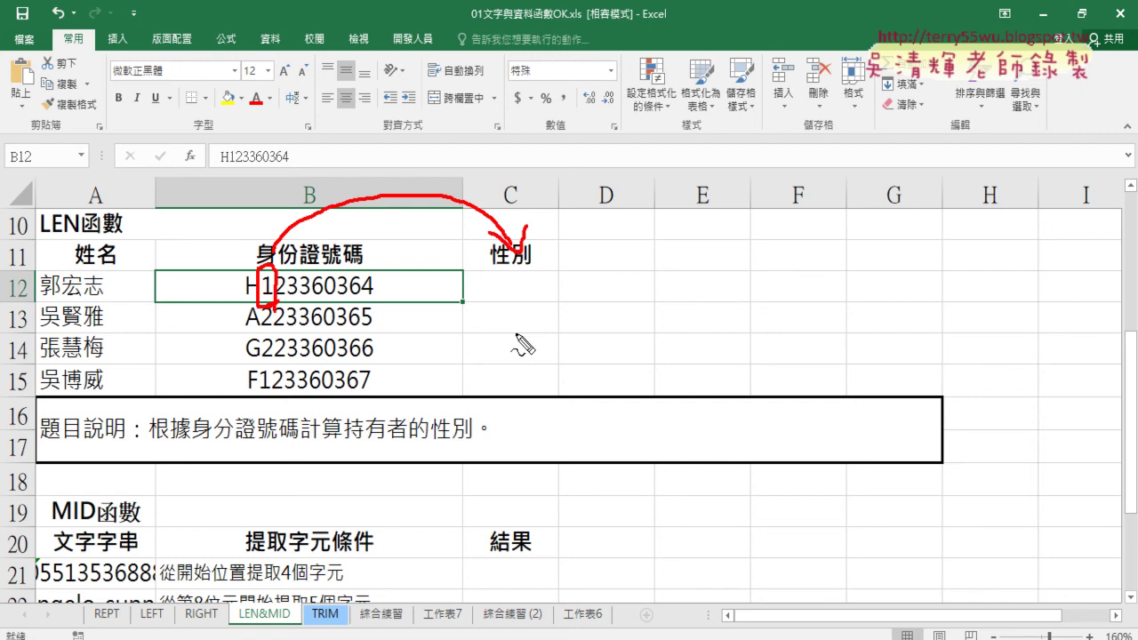
key(Escape)
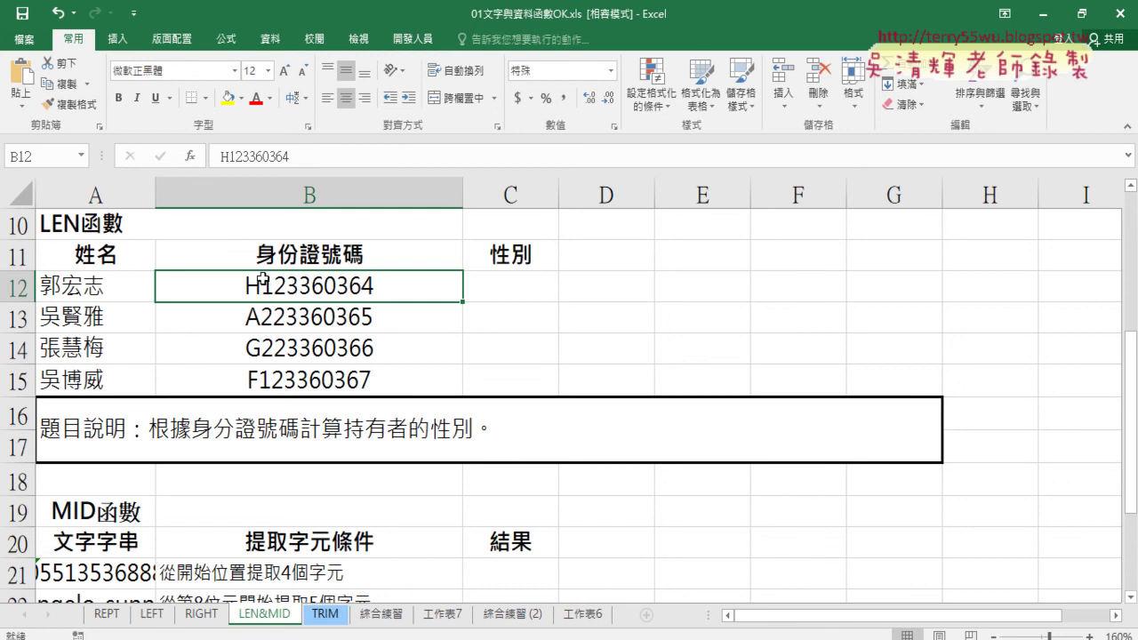
click(522, 292)
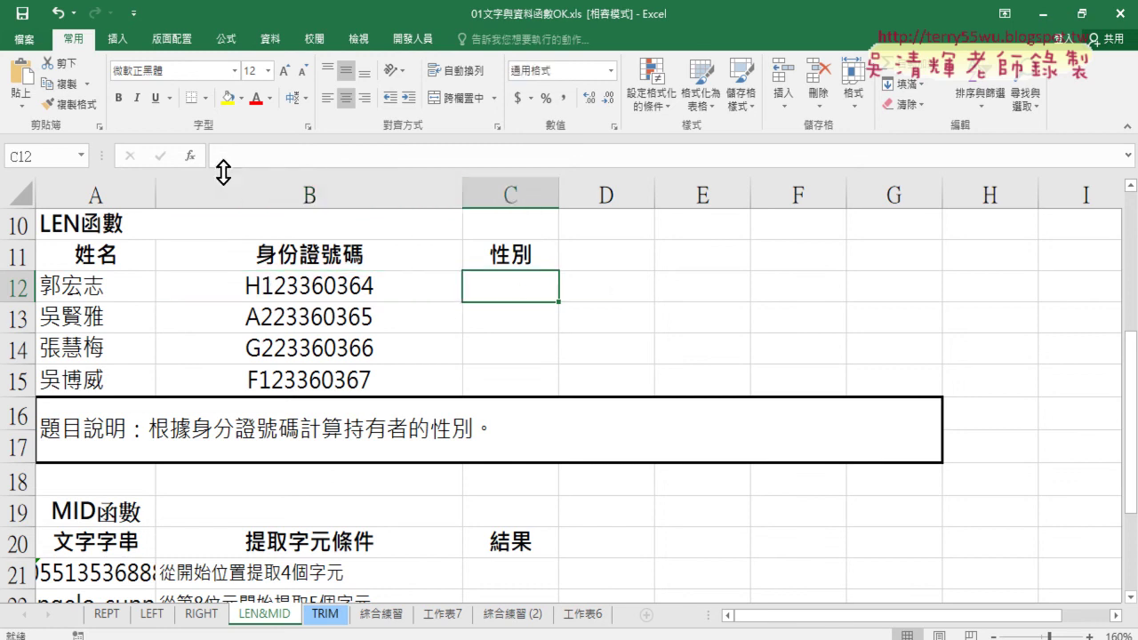
Insert the MID function into C12 from the text function list.
click(189, 156)
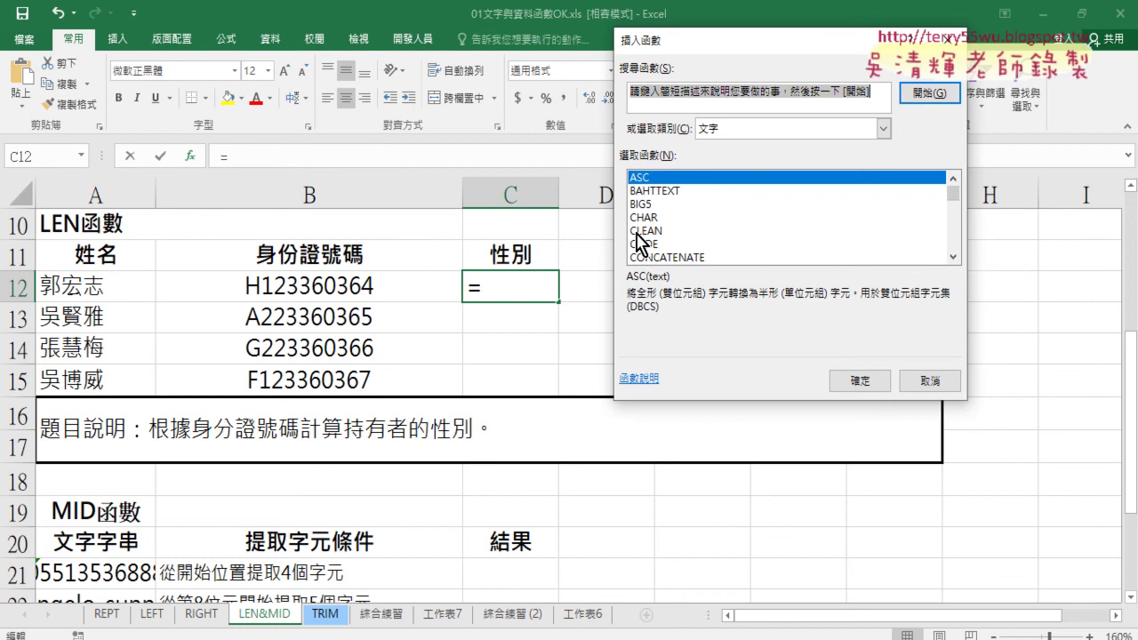
click(953, 257)
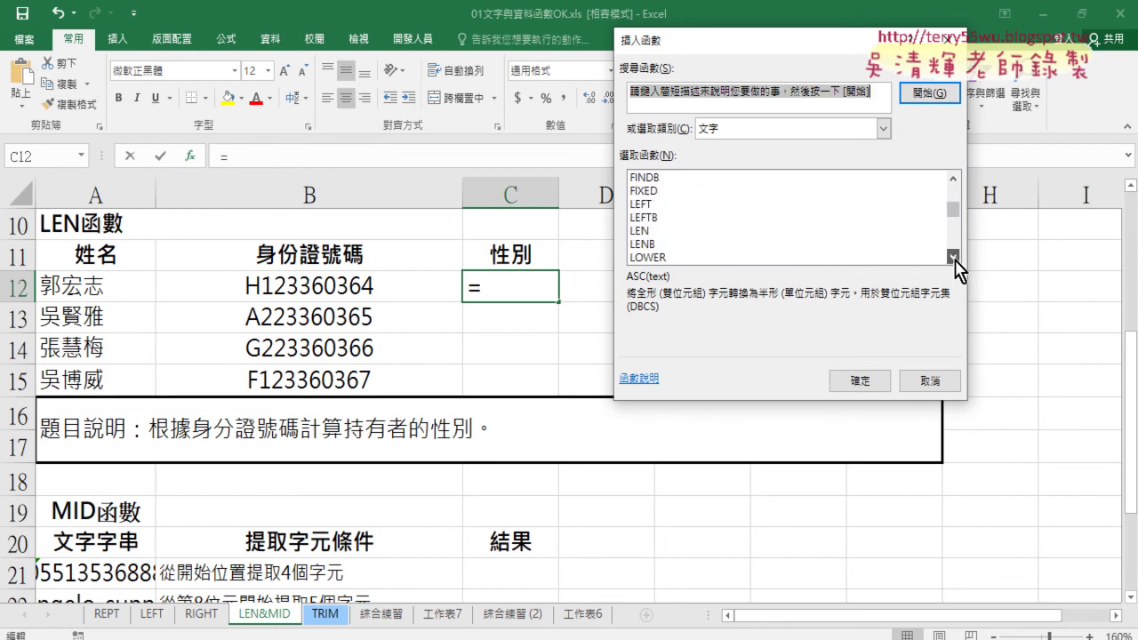
click(663, 231)
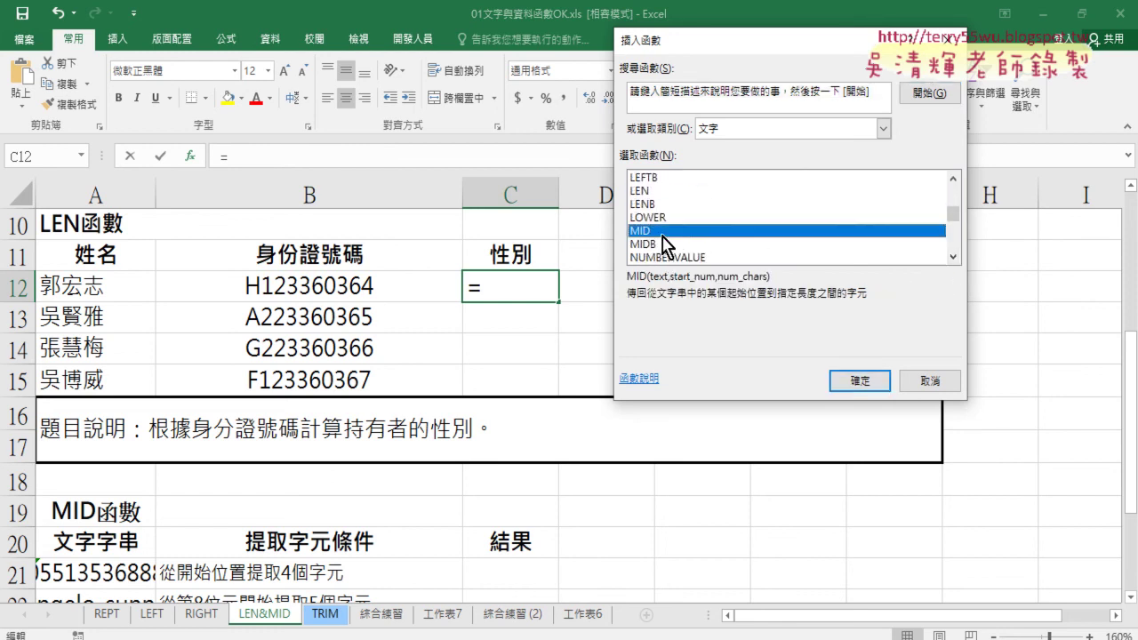
scroll(663, 238, up, 1)
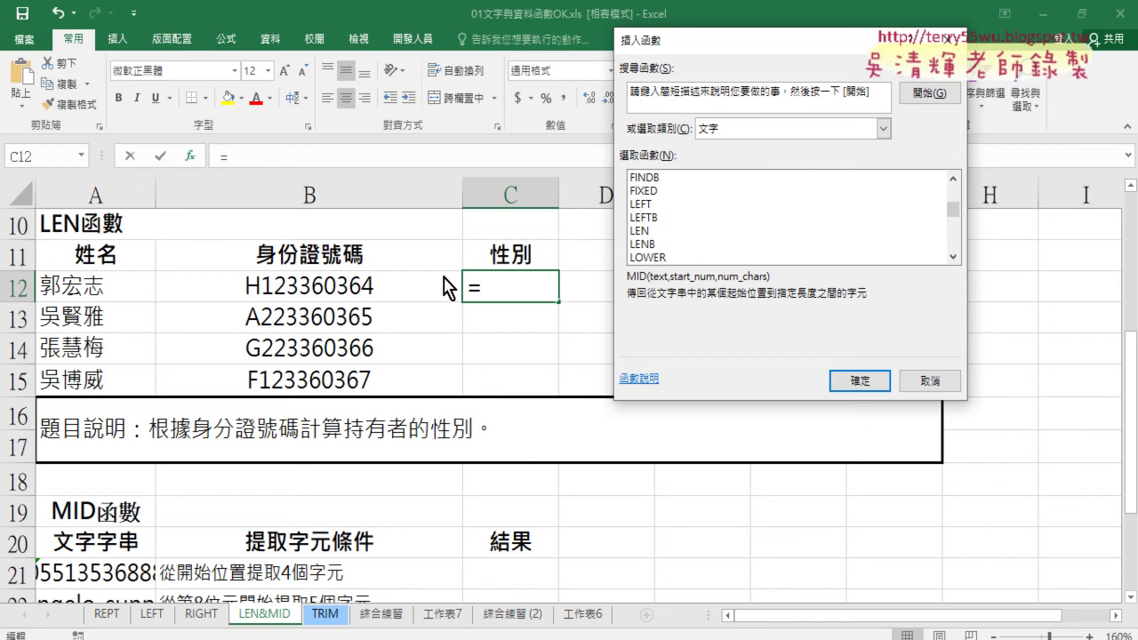
click(780, 250)
key(m)
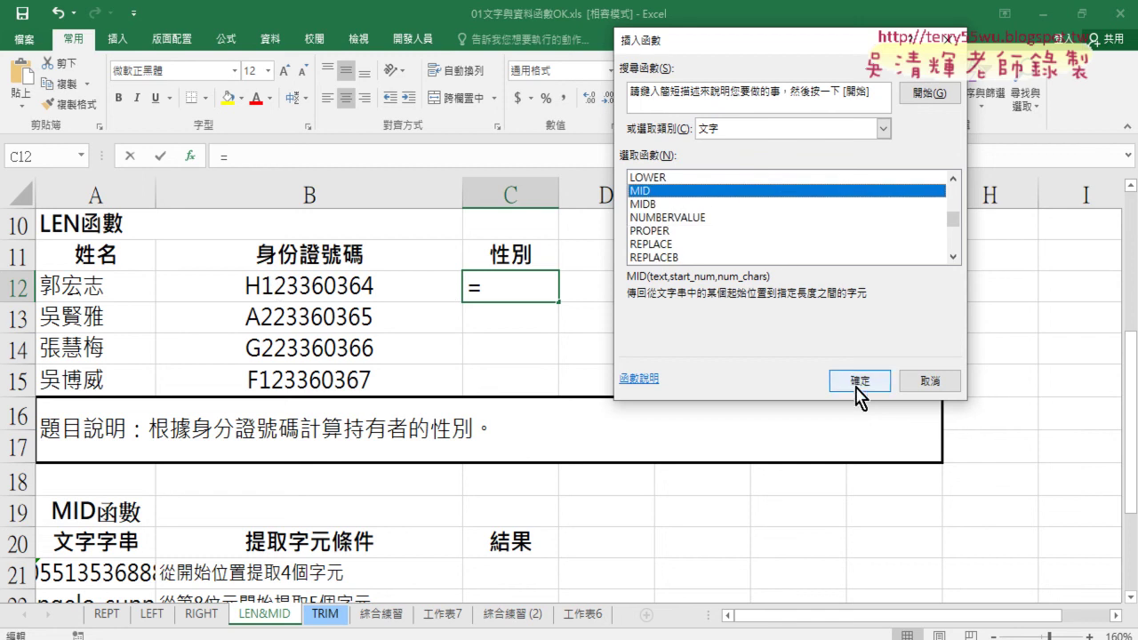
click(858, 381)
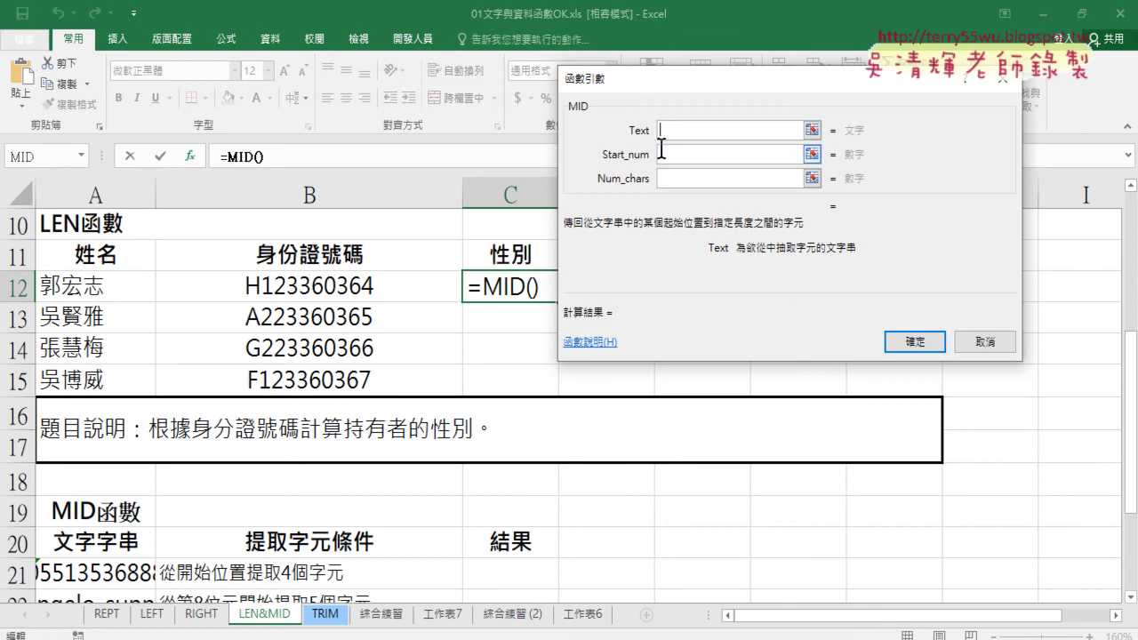
Set MID's Text to B12, Start_num 2 and Num_chars 1, after trying 2 and 3.
click(383, 289)
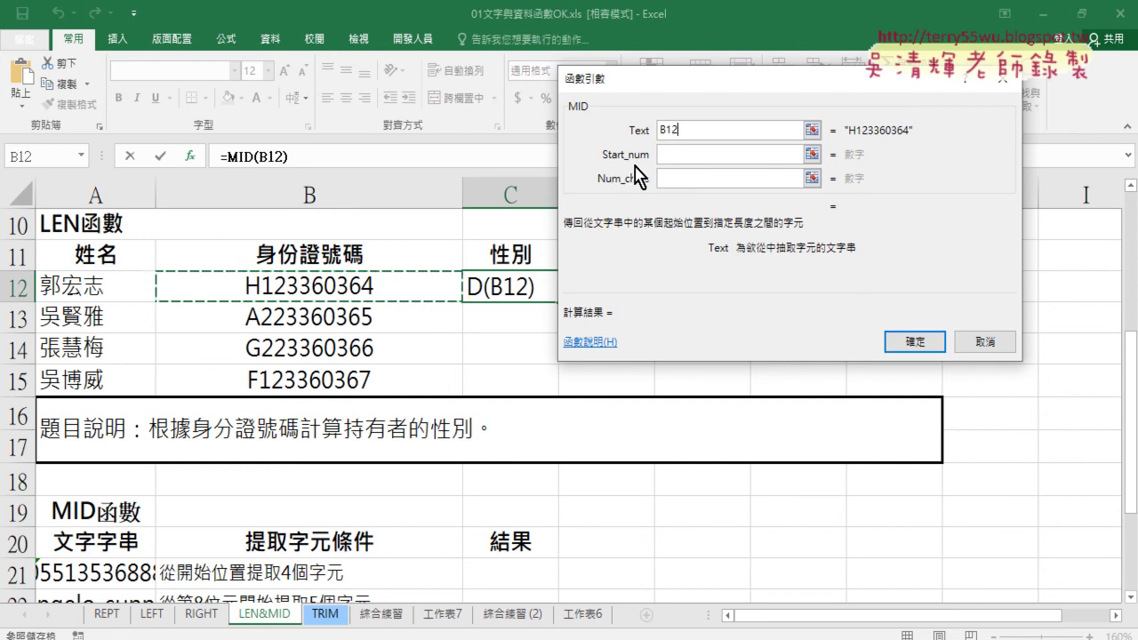
click(680, 156)
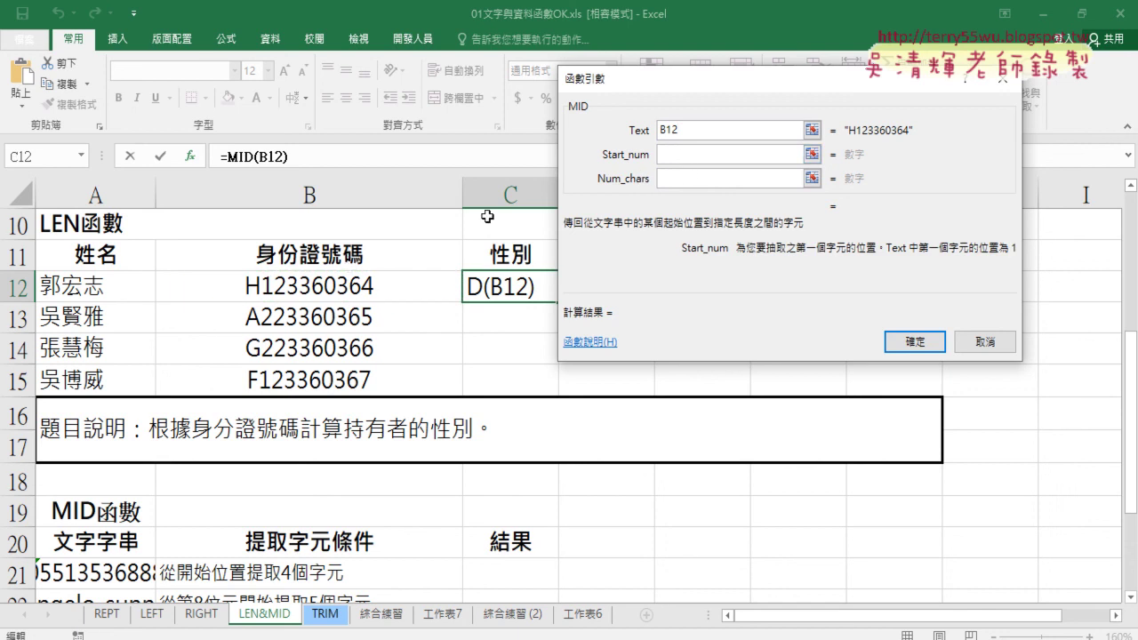
text(2)
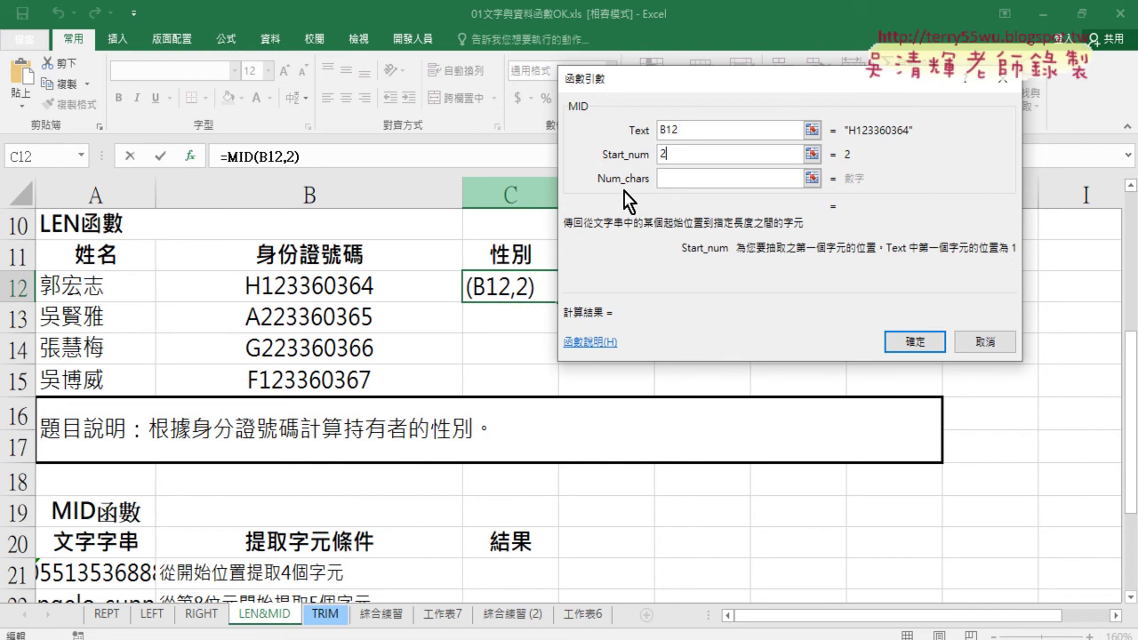
click(691, 179)
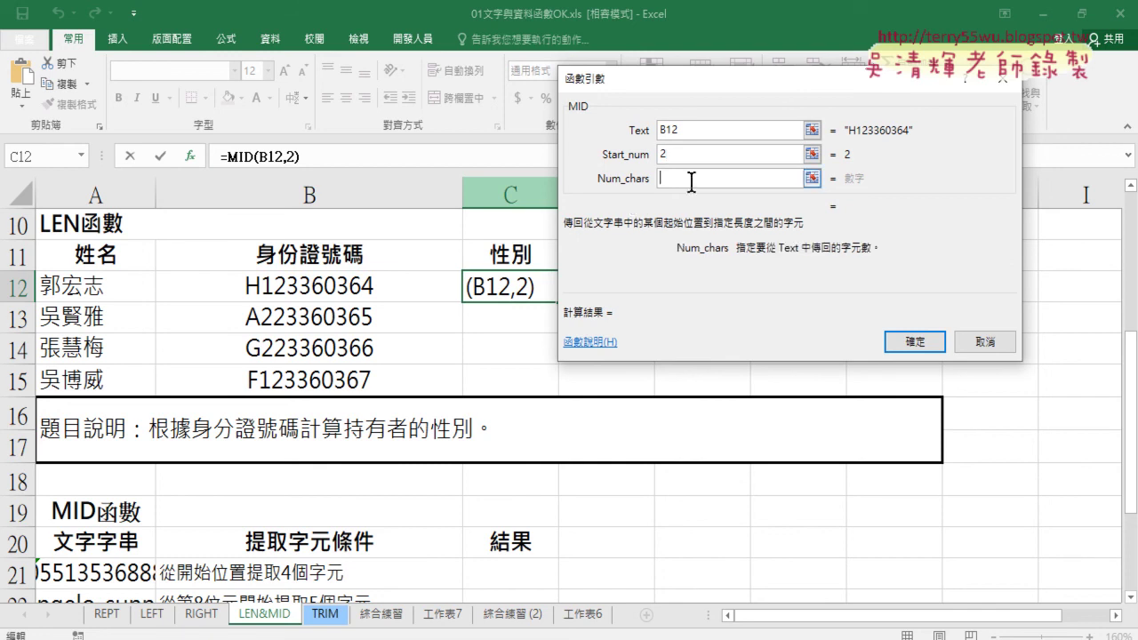
text(1)
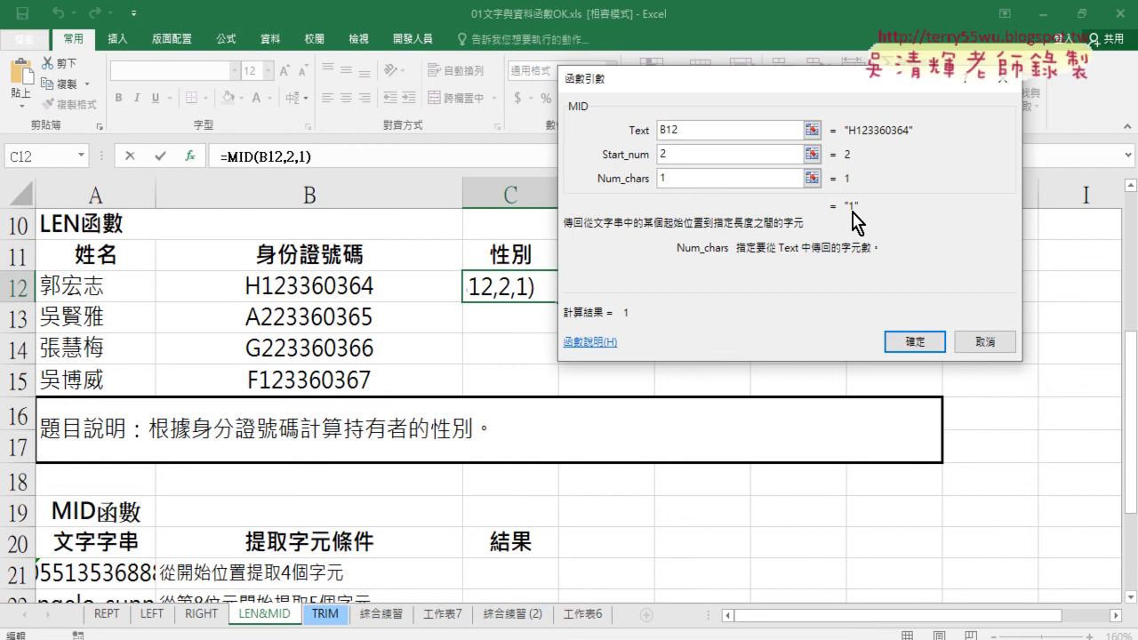
key(BackSpace)
text(2)
key(BackSpace)
text(3)
key(BackSpace)
text(1)
Mark the previewed result 1 and confirm =MID(B12,2,1) in C12.
drag(854, 233, 870, 229)
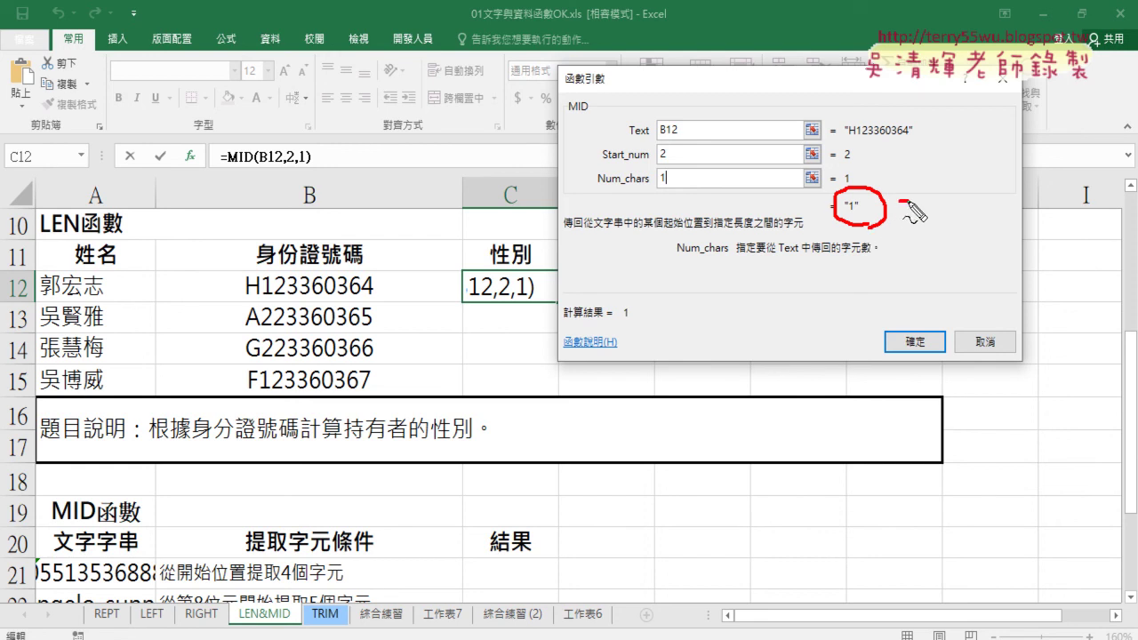
drag(901, 203, 921, 204)
mouse_move(900, 212)
mouse_down()
mouse_move(923, 214)
mouse_move(910, 219)
mouse_up()
drag(974, 183, 968, 230)
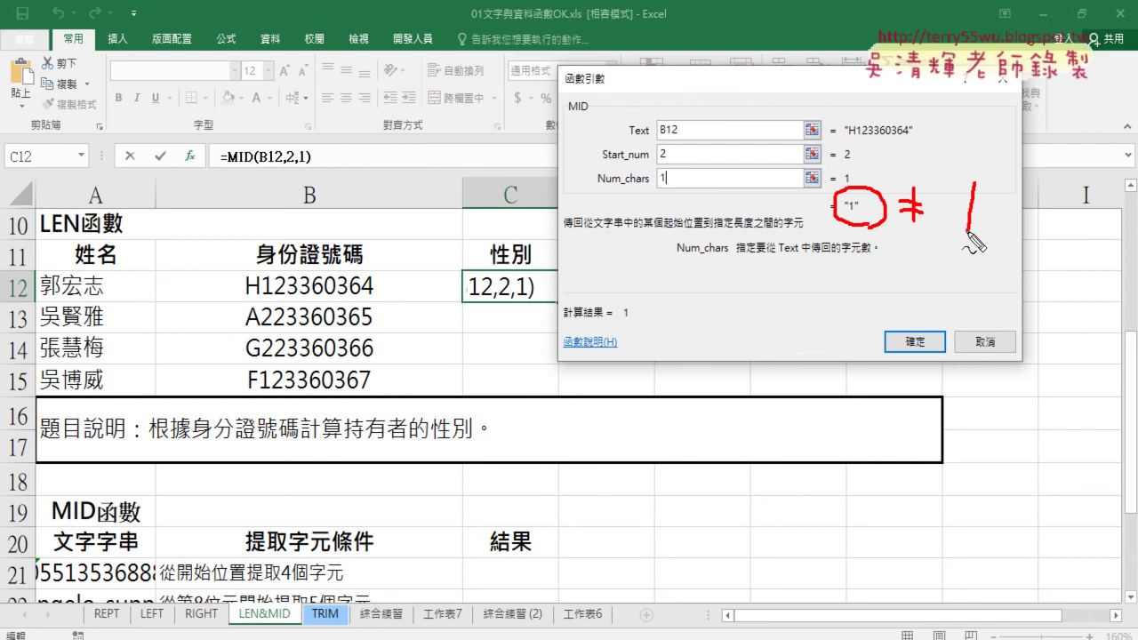
key(Escape)
click(898, 343)
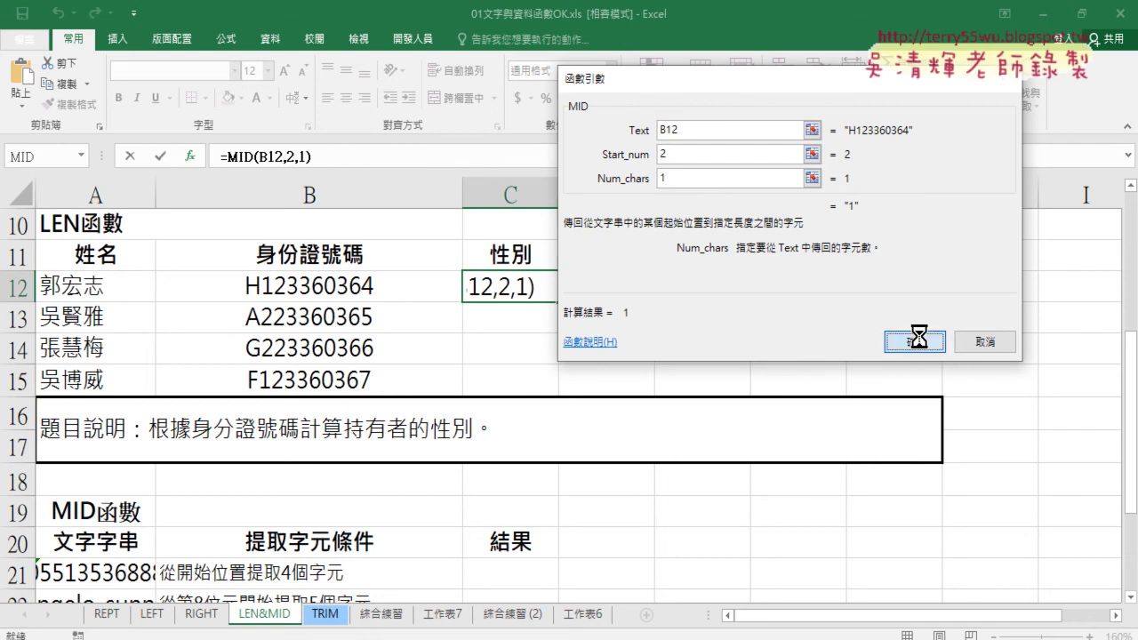
Fill =MID(B12,2,1) from C12 down to C15, then select C12's formula text.
click(569, 311)
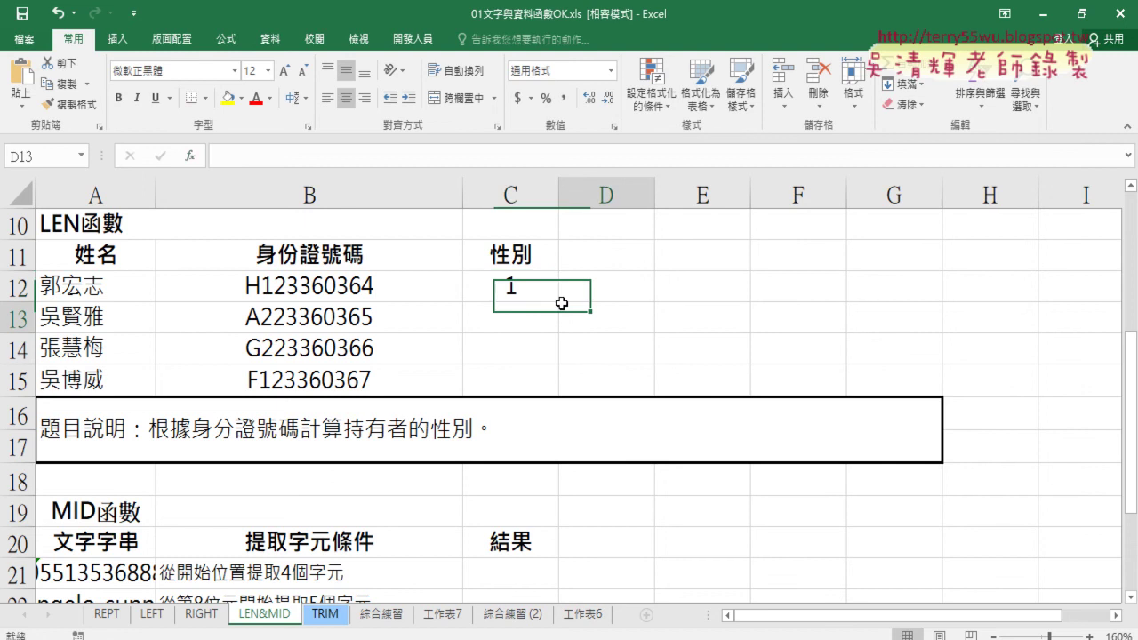
click(521, 287)
drag(560, 304, 557, 391)
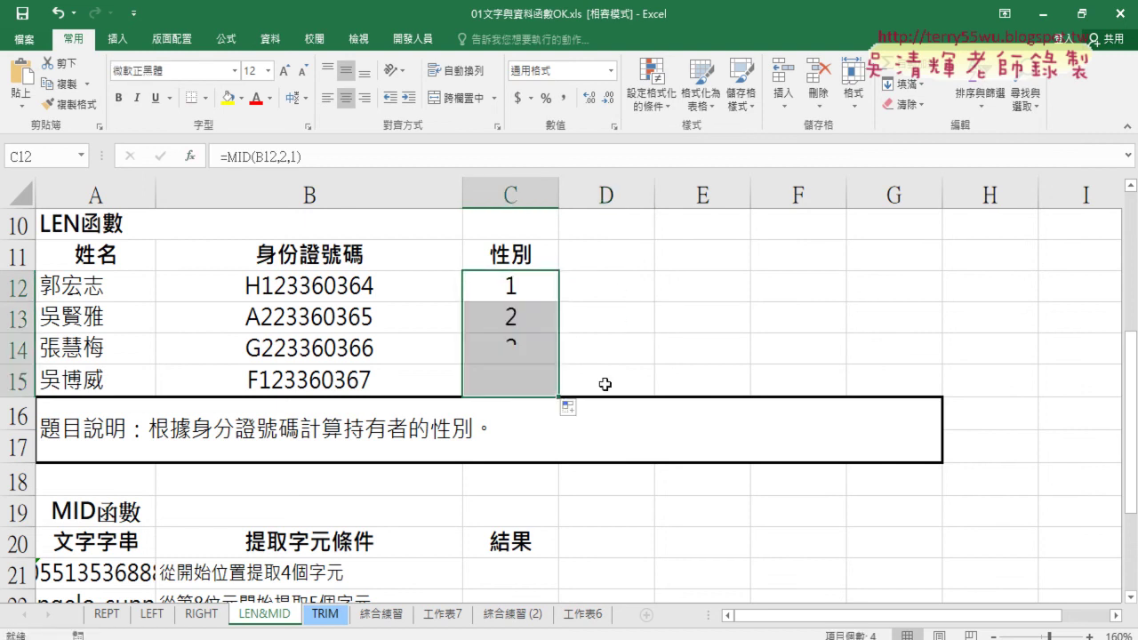
click(532, 284)
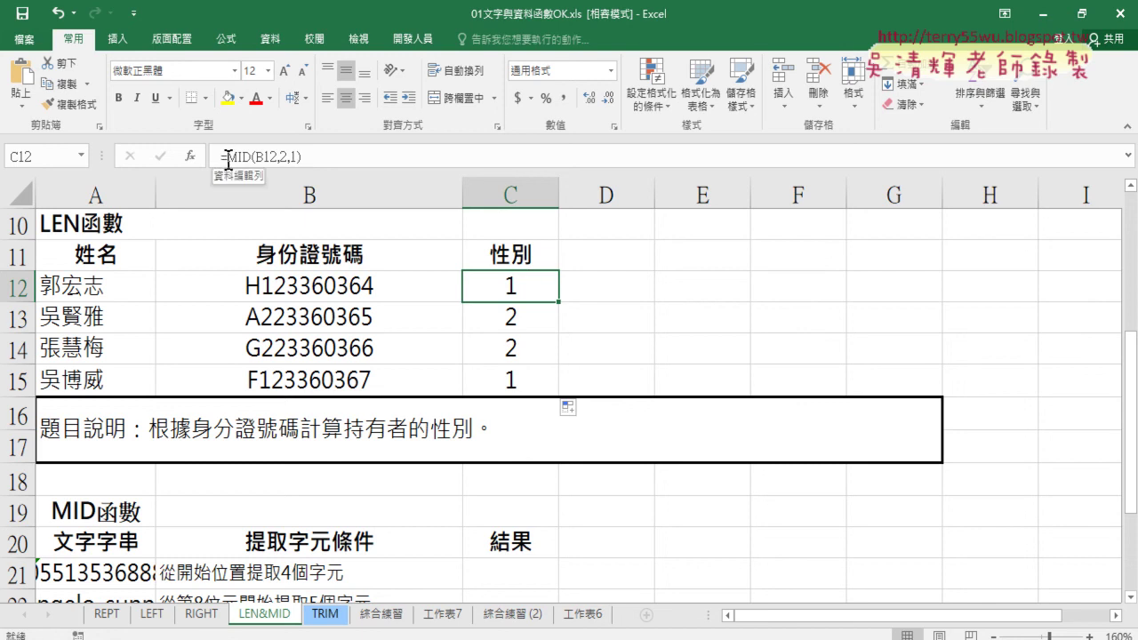
drag(229, 157, 302, 157)
key(ctrl+c)
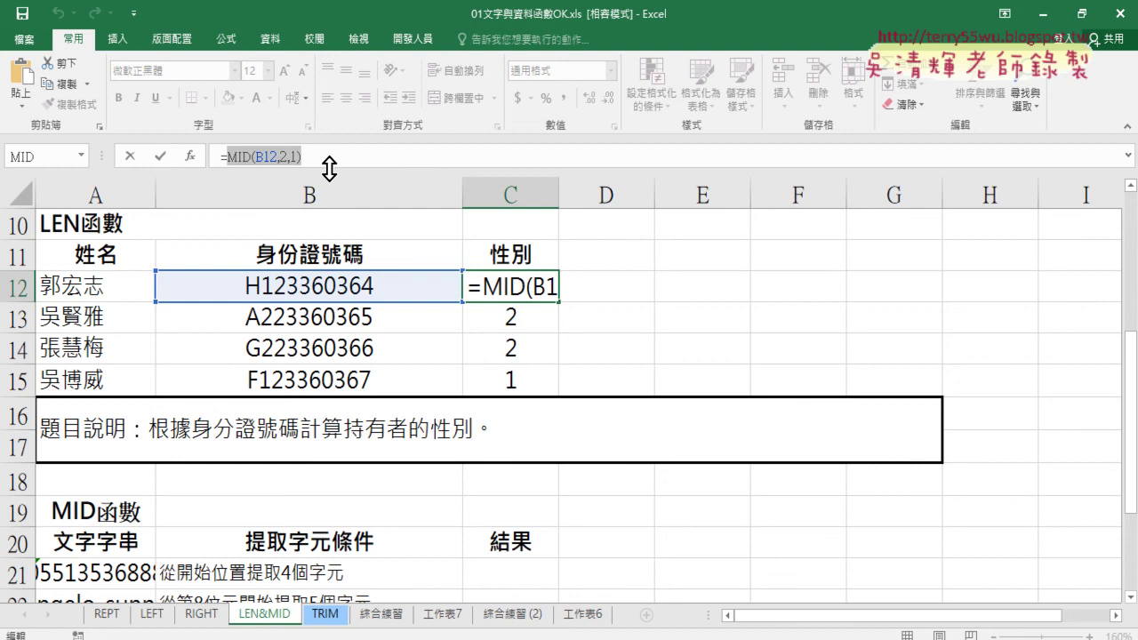
Cut MID(B12,2,1) out of C12's formula in the formula bar.
right_click(277, 157)
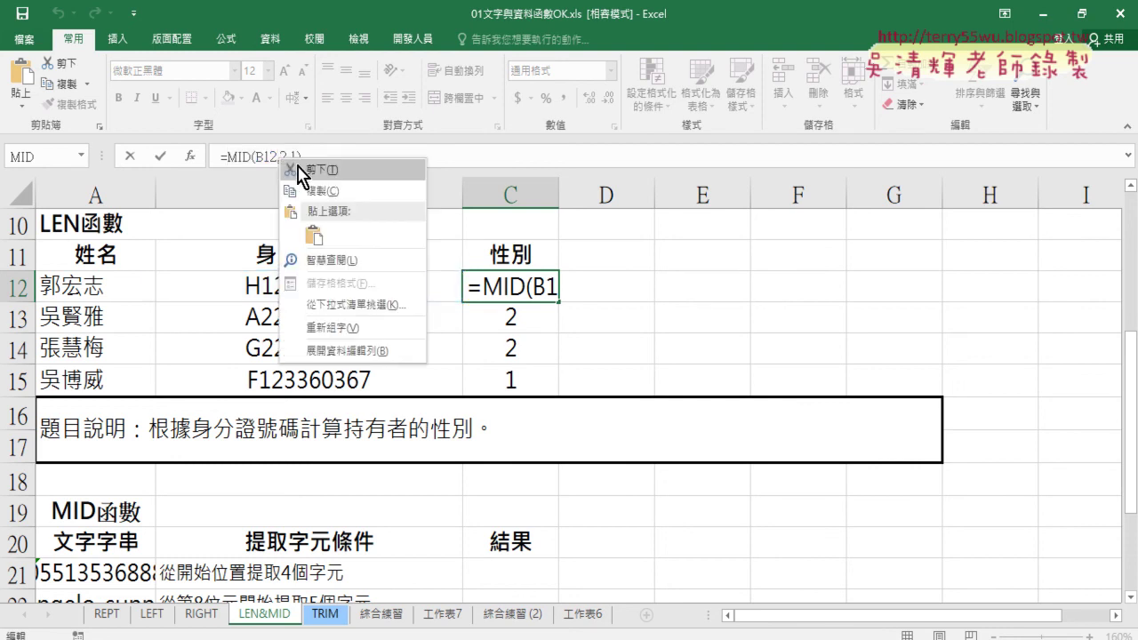
key(Escape)
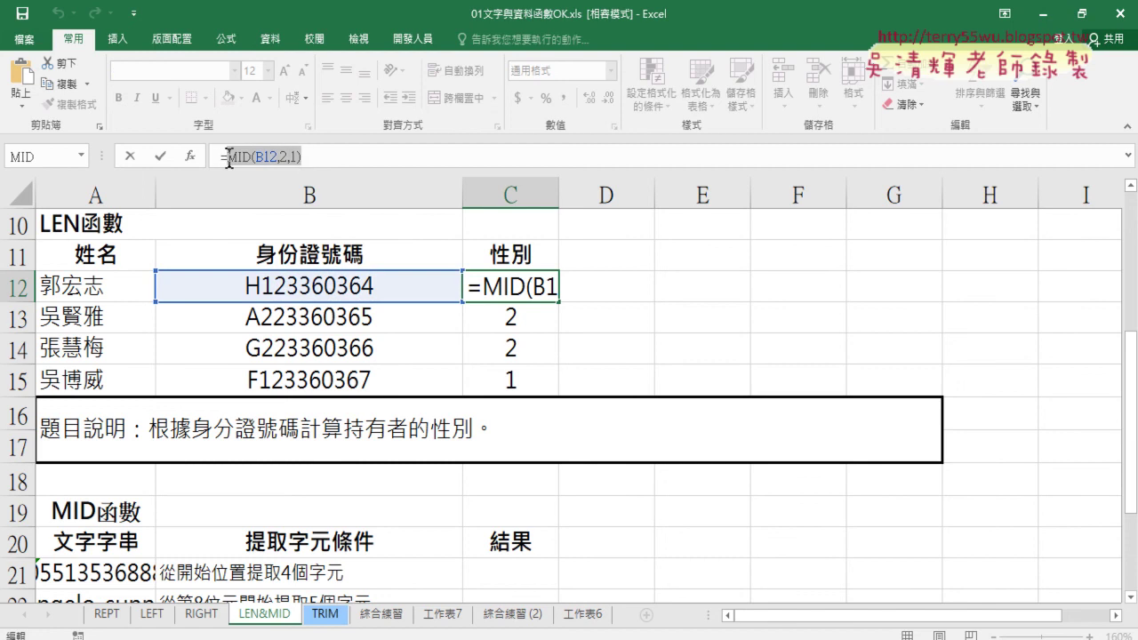
right_click(286, 159)
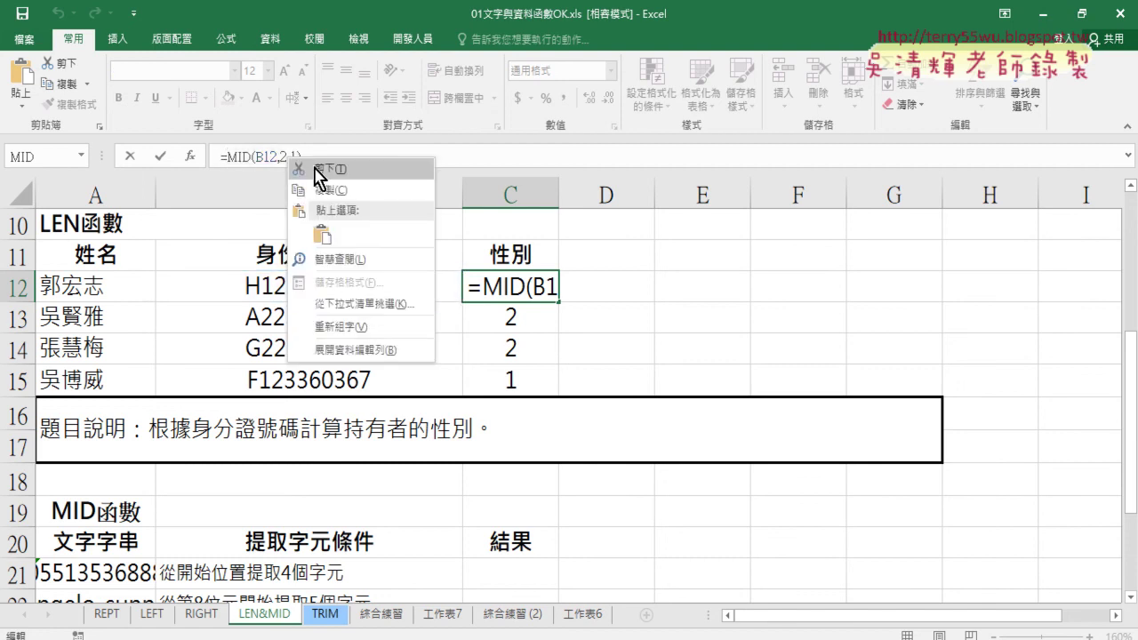
click(313, 167)
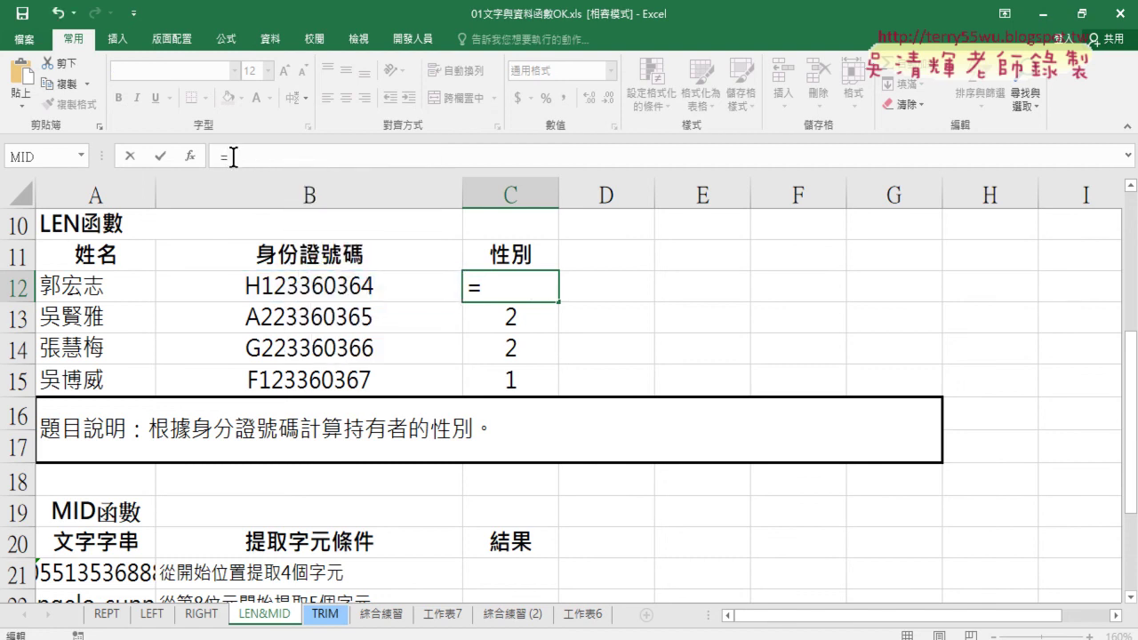
Insert the IF function from the 邏輯 (Logical) category into C12.
click(189, 158)
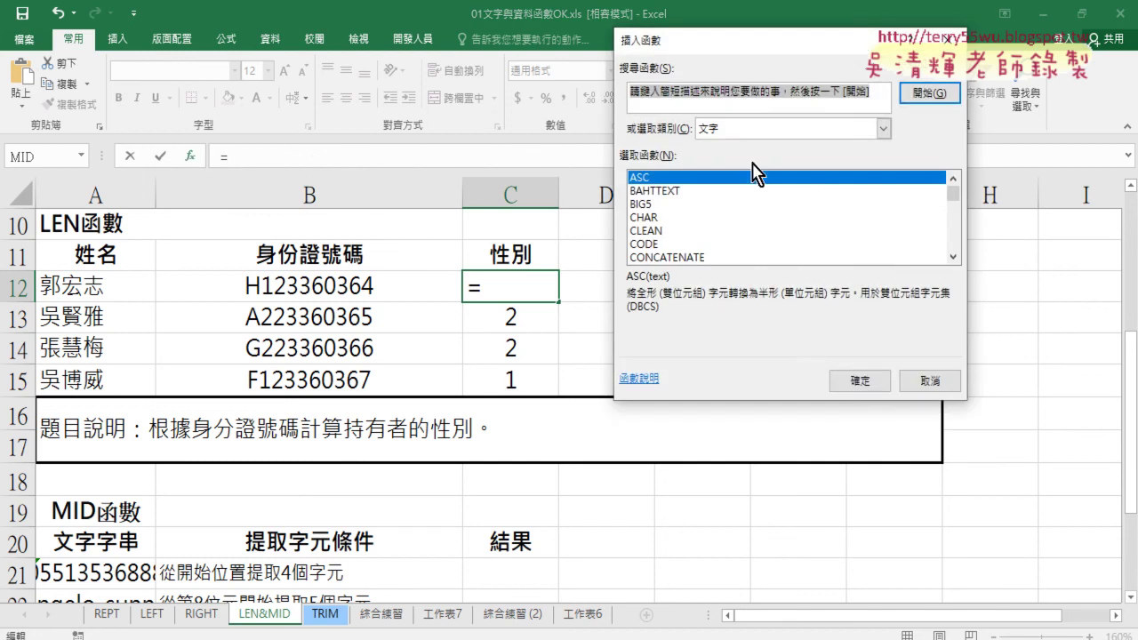
click(758, 131)
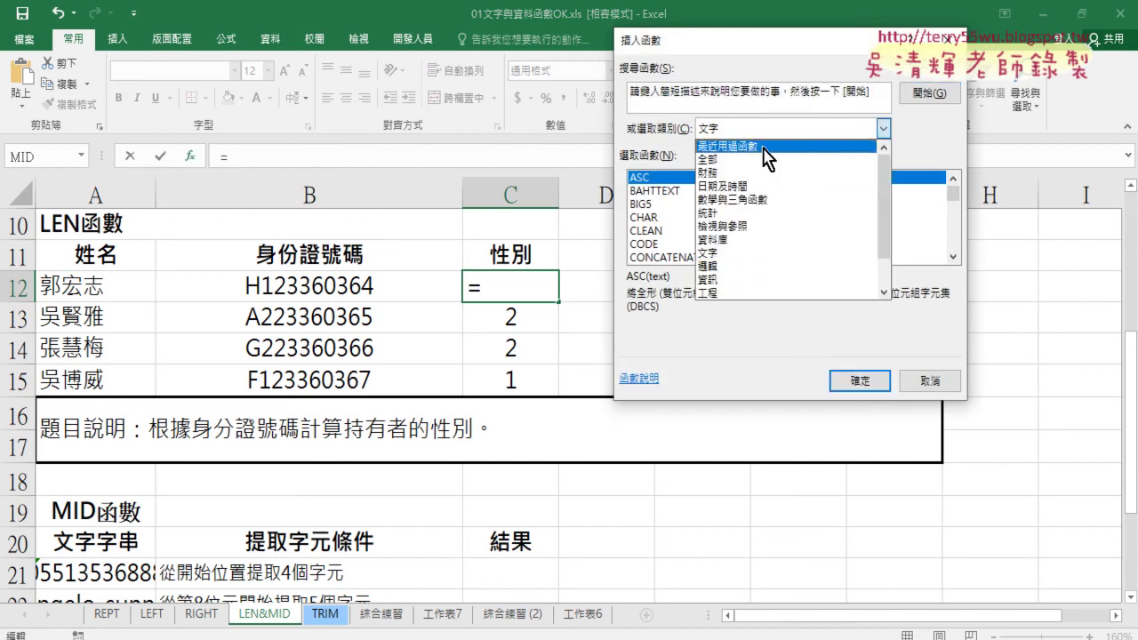
click(755, 267)
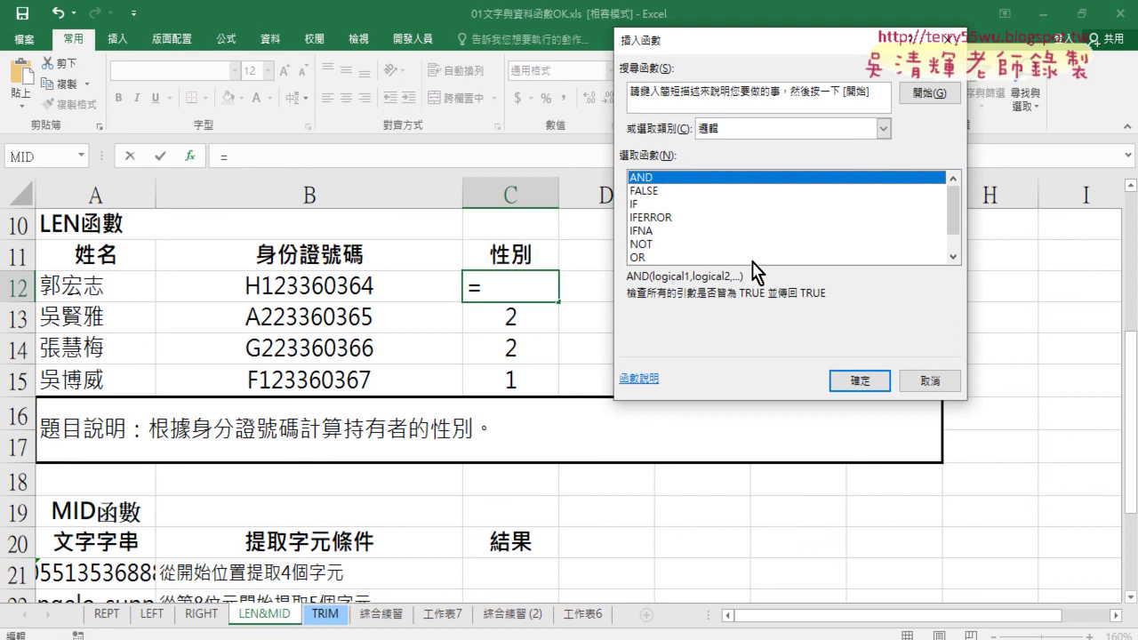
click(658, 211)
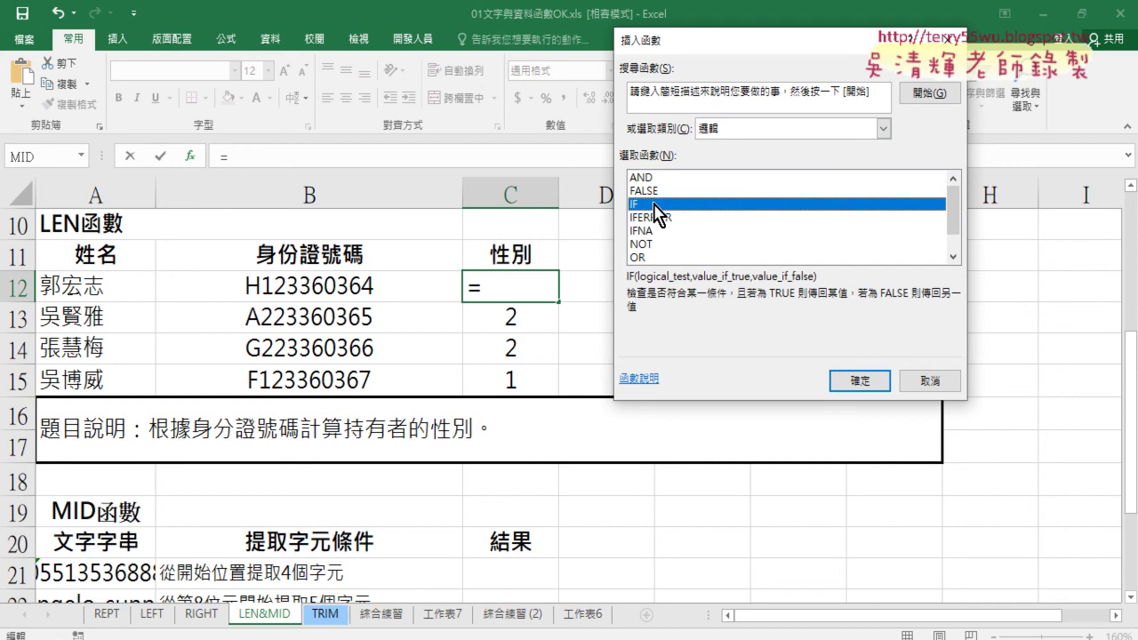
click(859, 382)
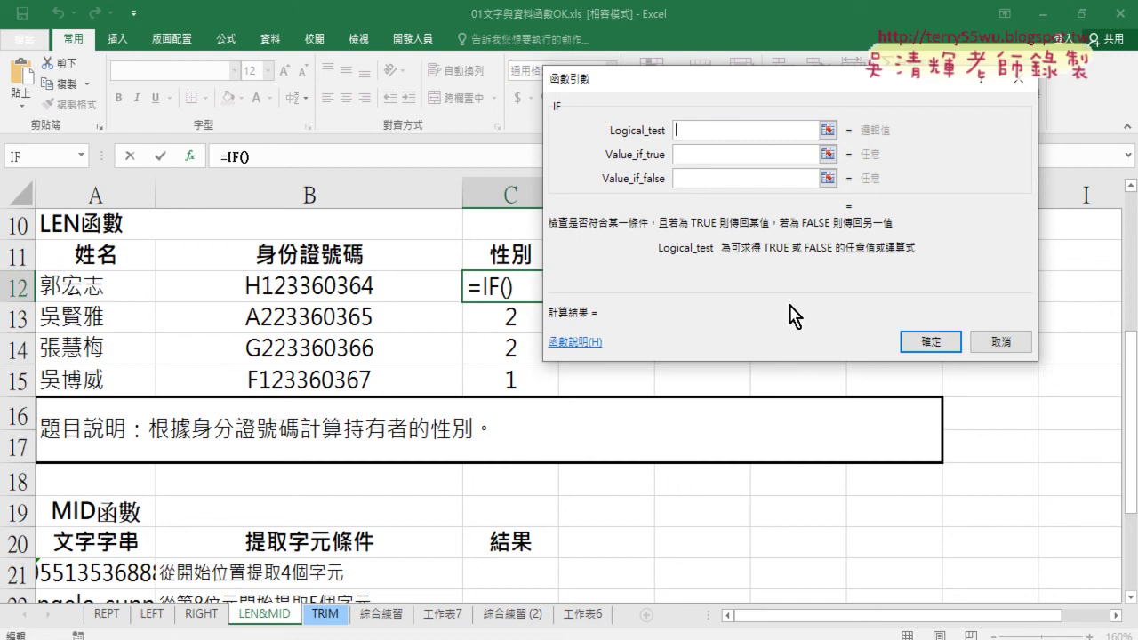
Paste MID(B12,2,1) into Logical_test and append =1.
right_click(711, 133)
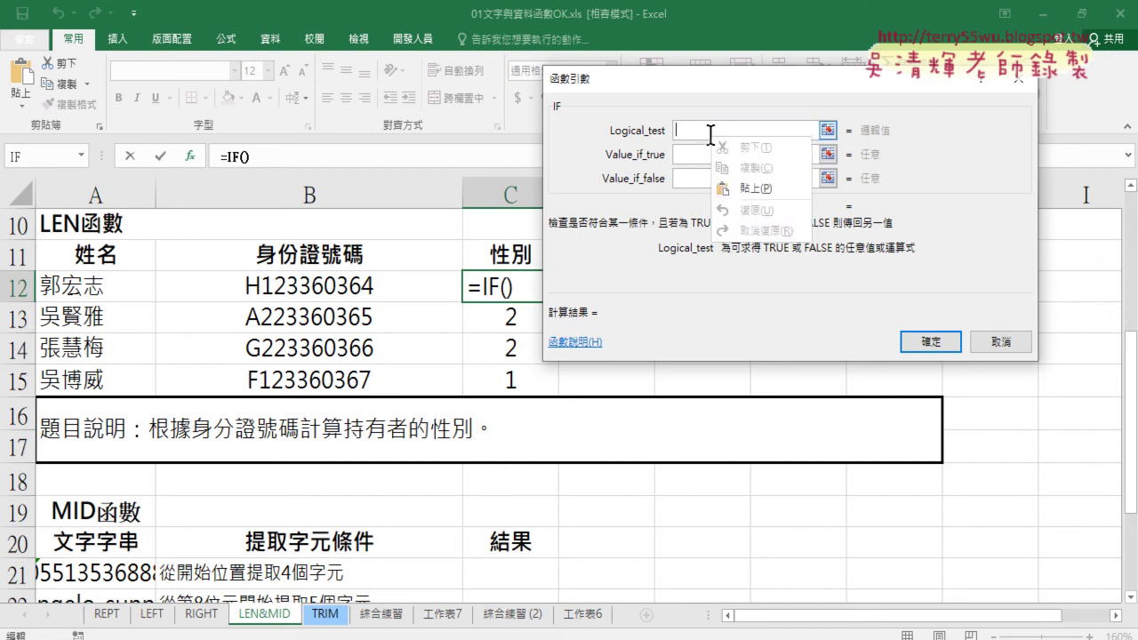
click(745, 189)
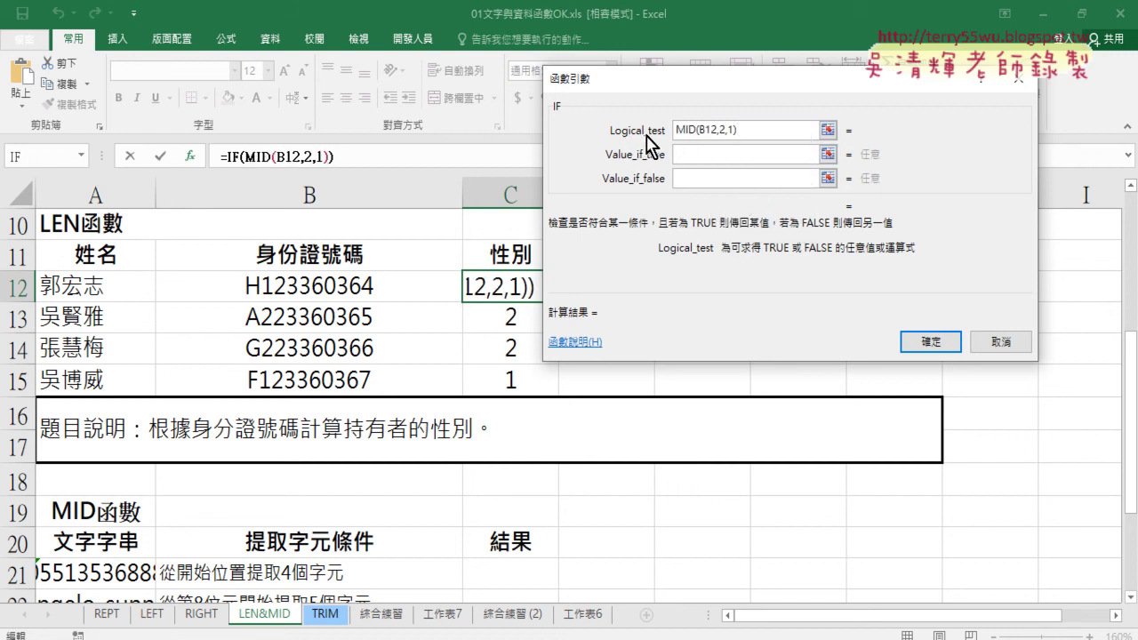
drag(754, 131, 668, 131)
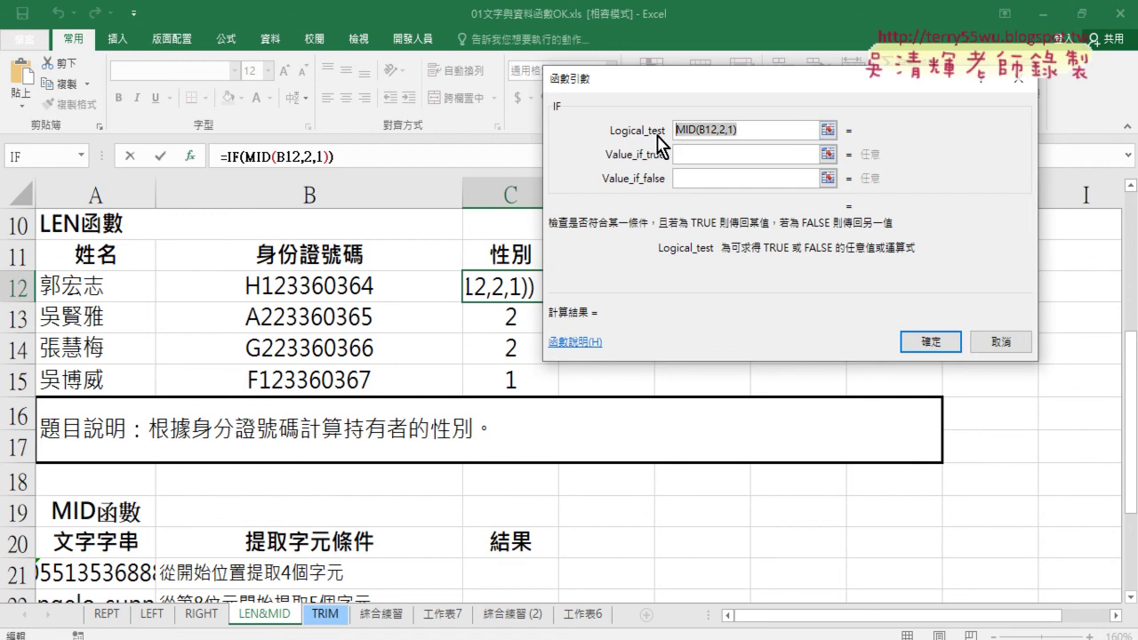
click(757, 131)
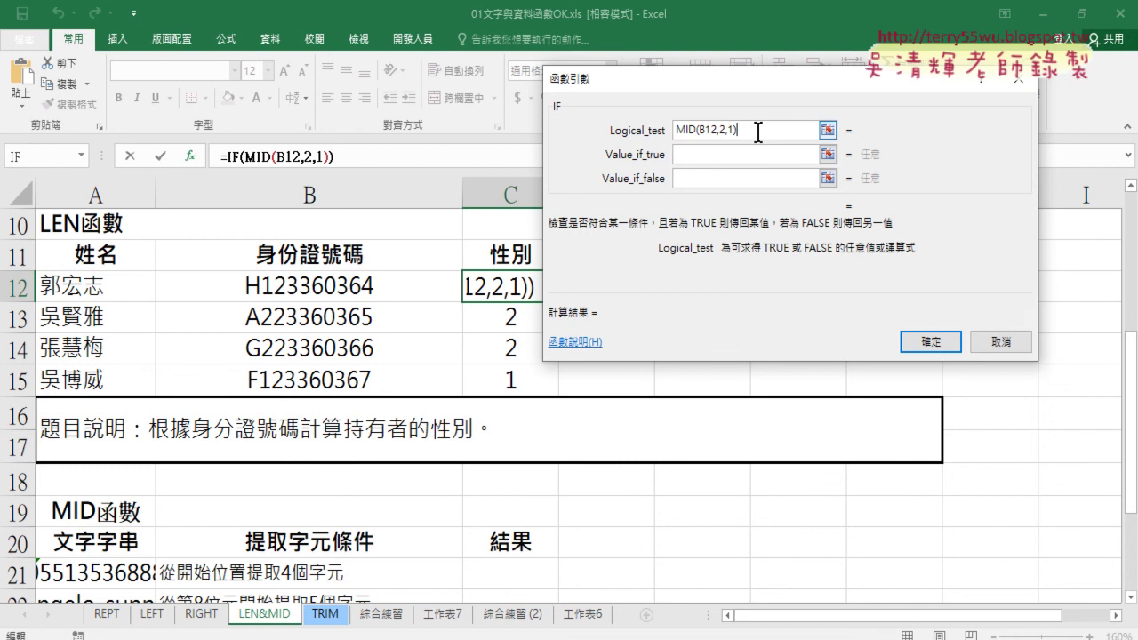
text(=)
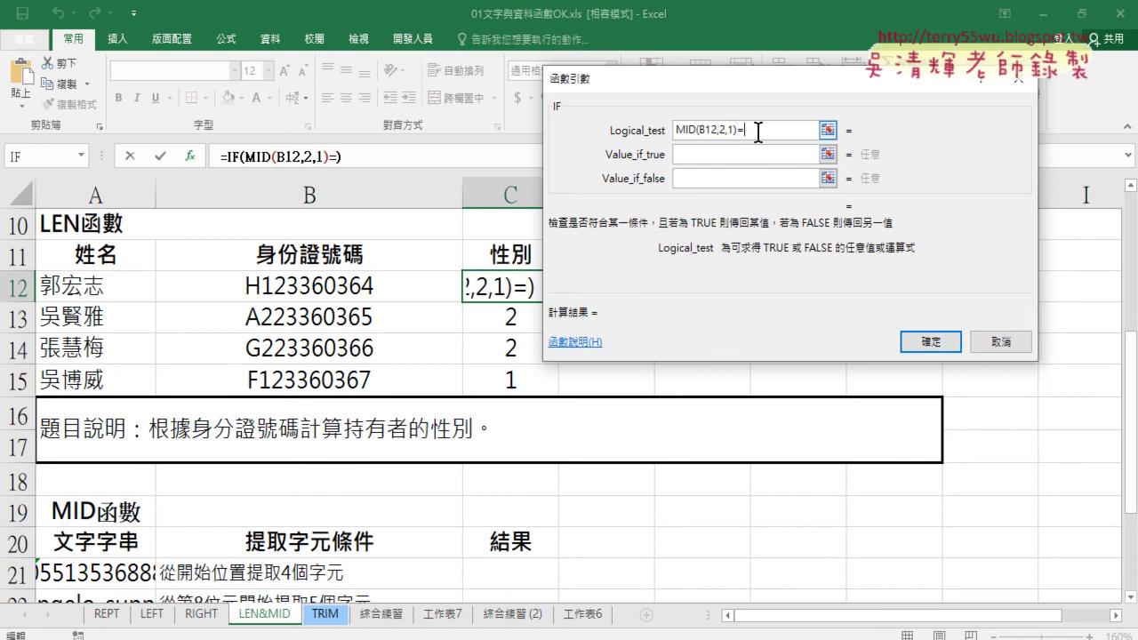
text(1)
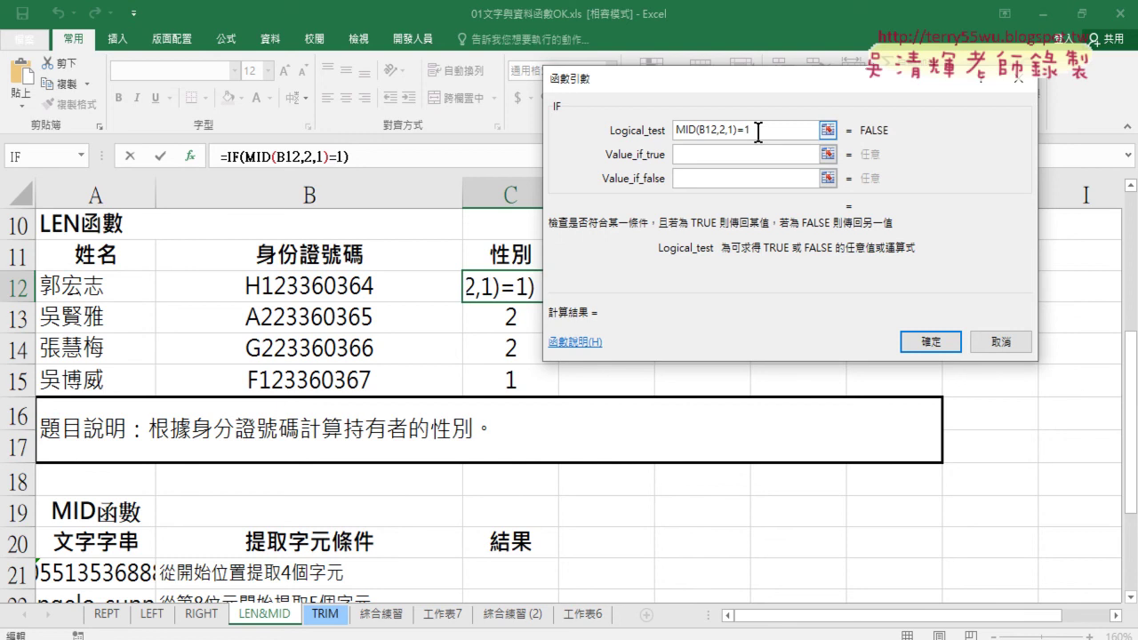
Use 男 as the true value and 女 as the false value, then fill C12 down to C15.
click(725, 155)
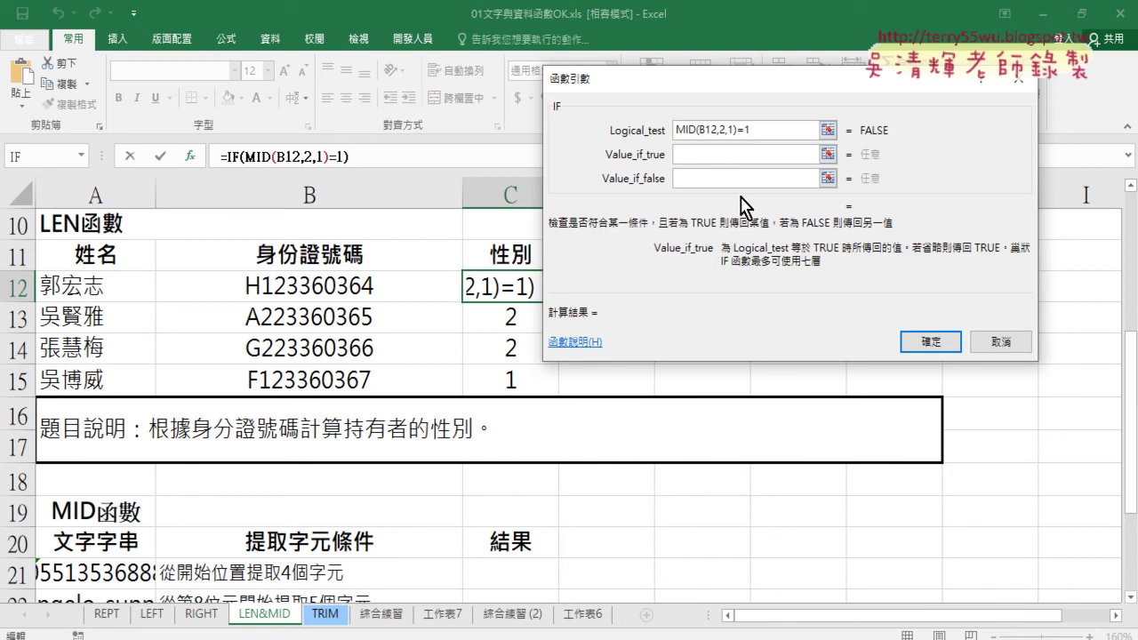
text(ㄋ)
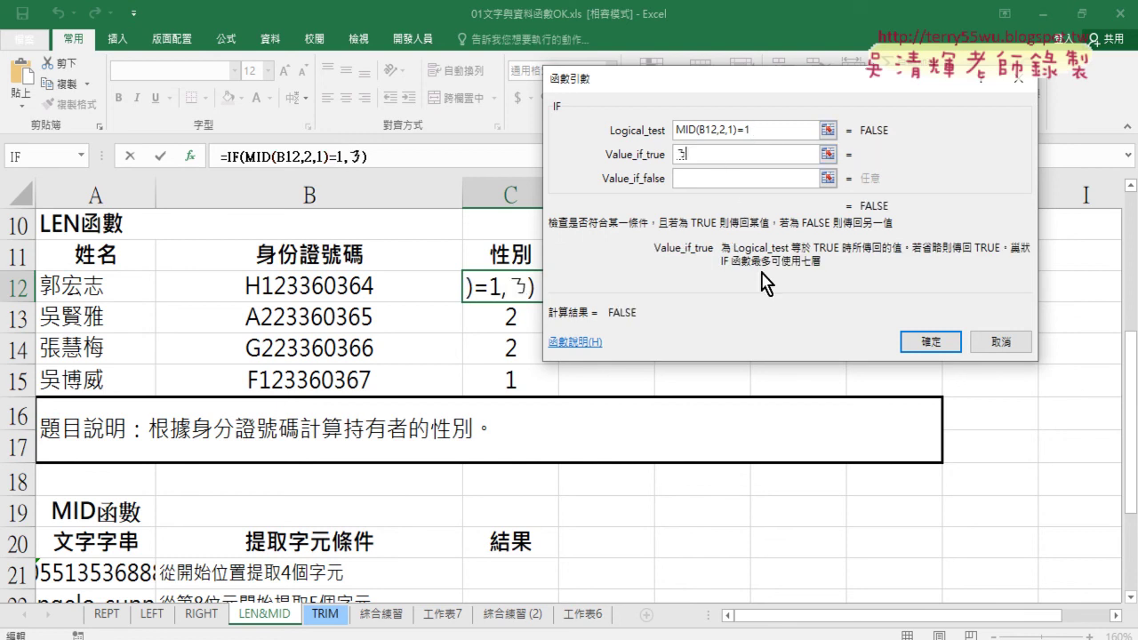
text(ㄢ6)
key(Down)
key(Return)
key(Tab)
text(ㄋㄩ3)
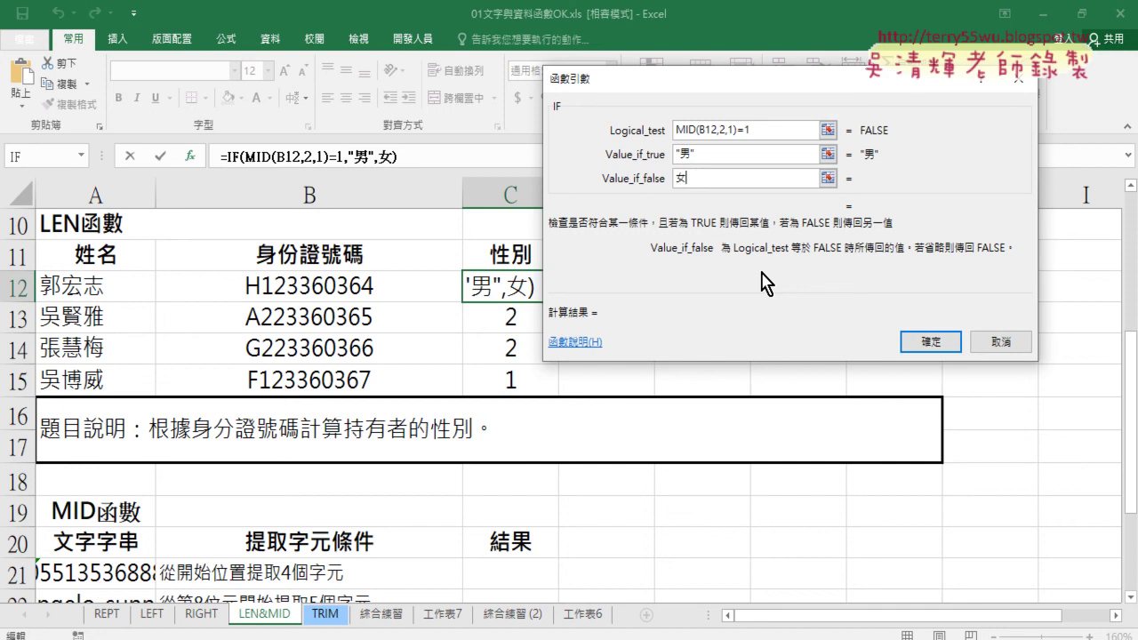
click(725, 156)
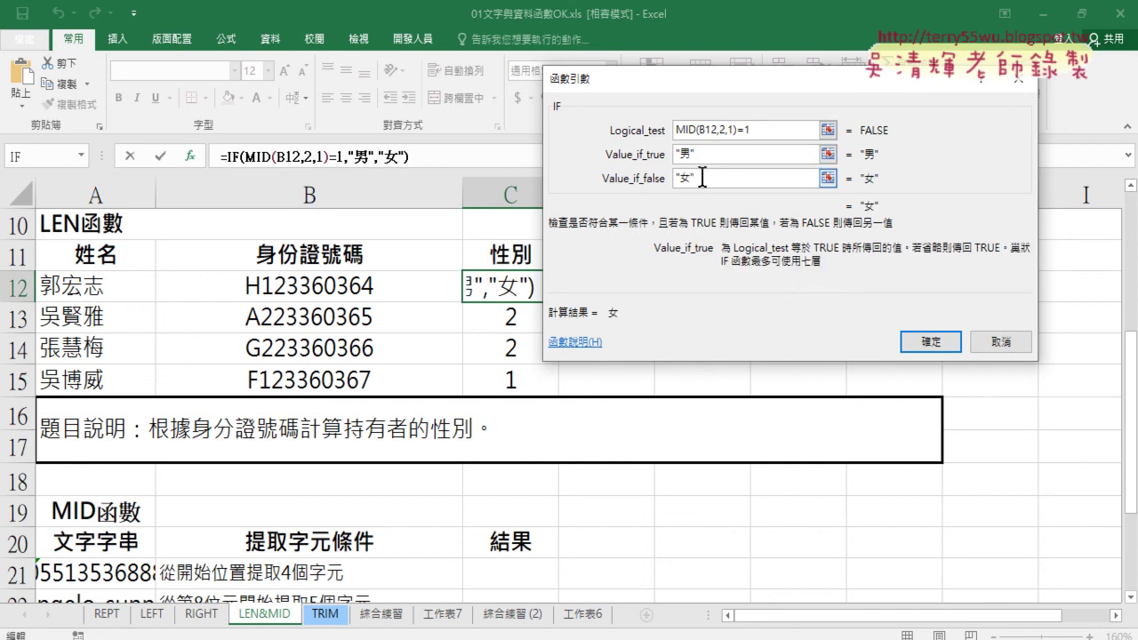
click(676, 178)
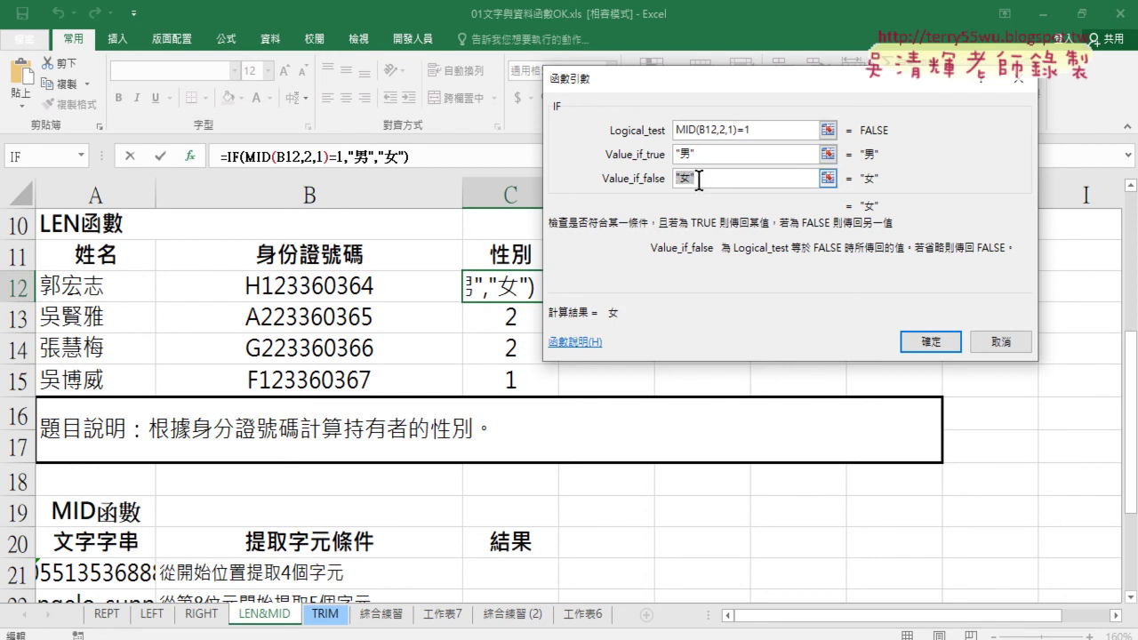
click(930, 341)
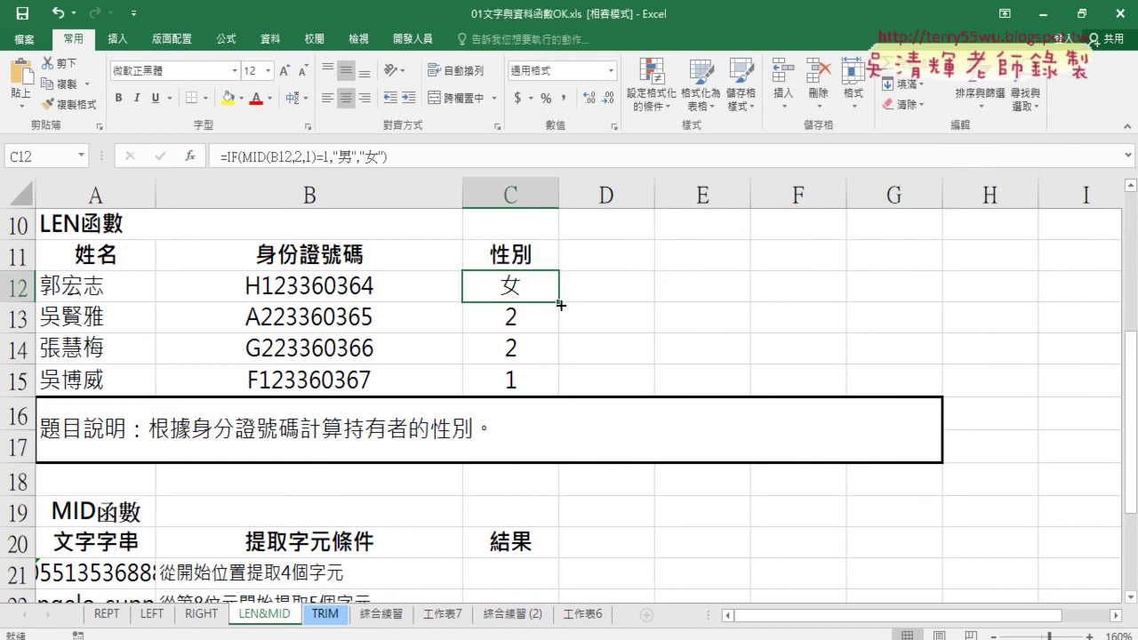
drag(559, 302, 562, 387)
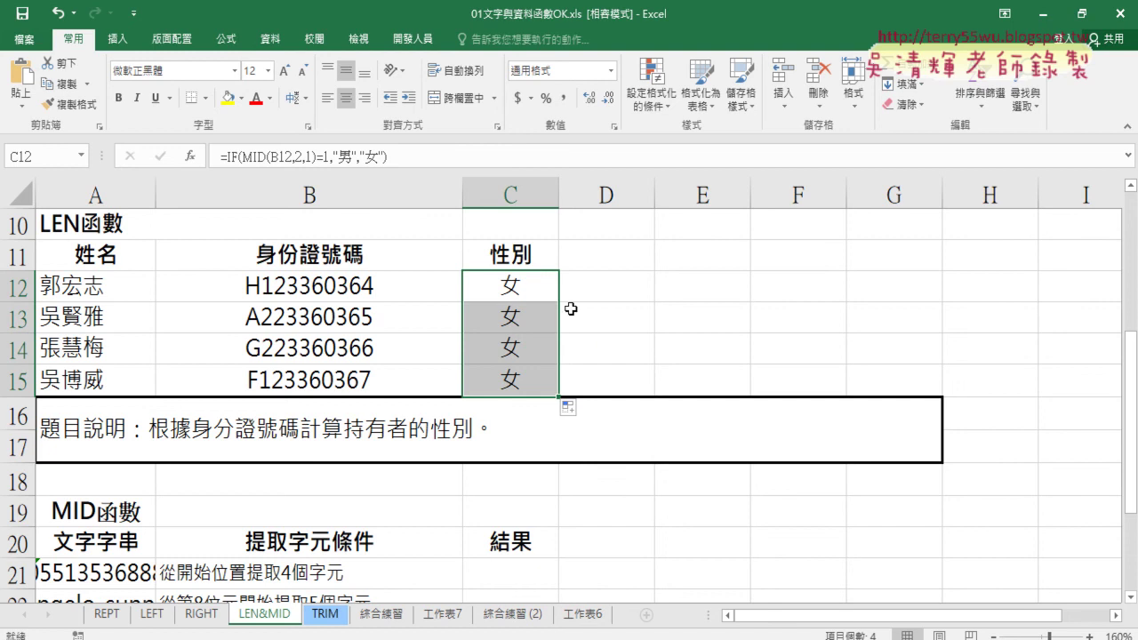
Reopen C12's IF arguments and examine the MID(B12,2,1)=1 logical test.
click(525, 284)
click(236, 156)
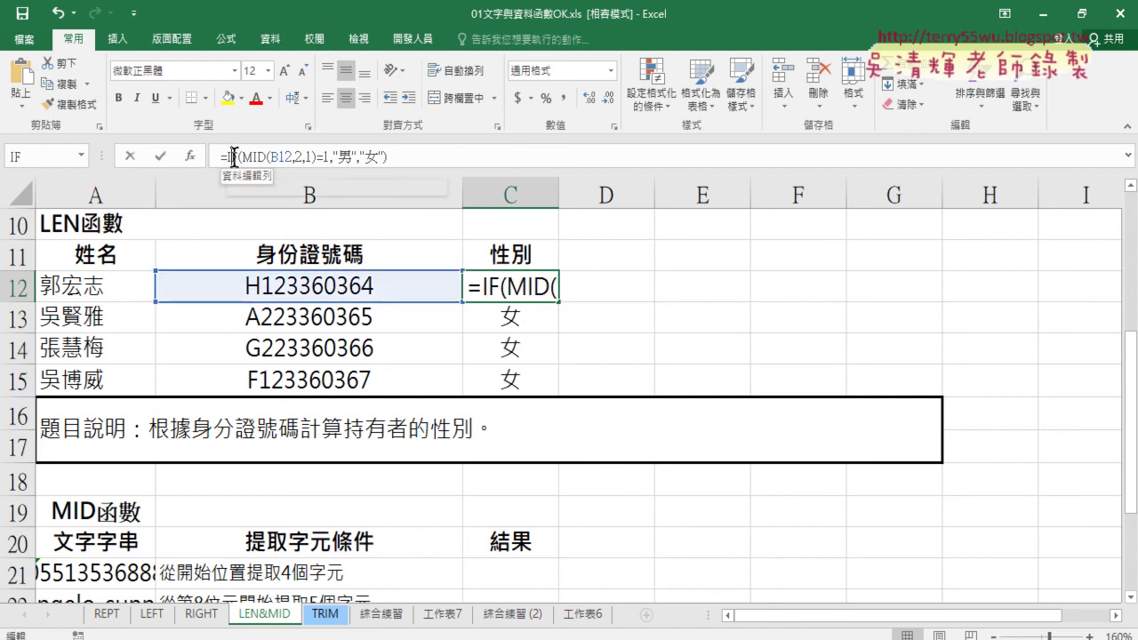
click(190, 157)
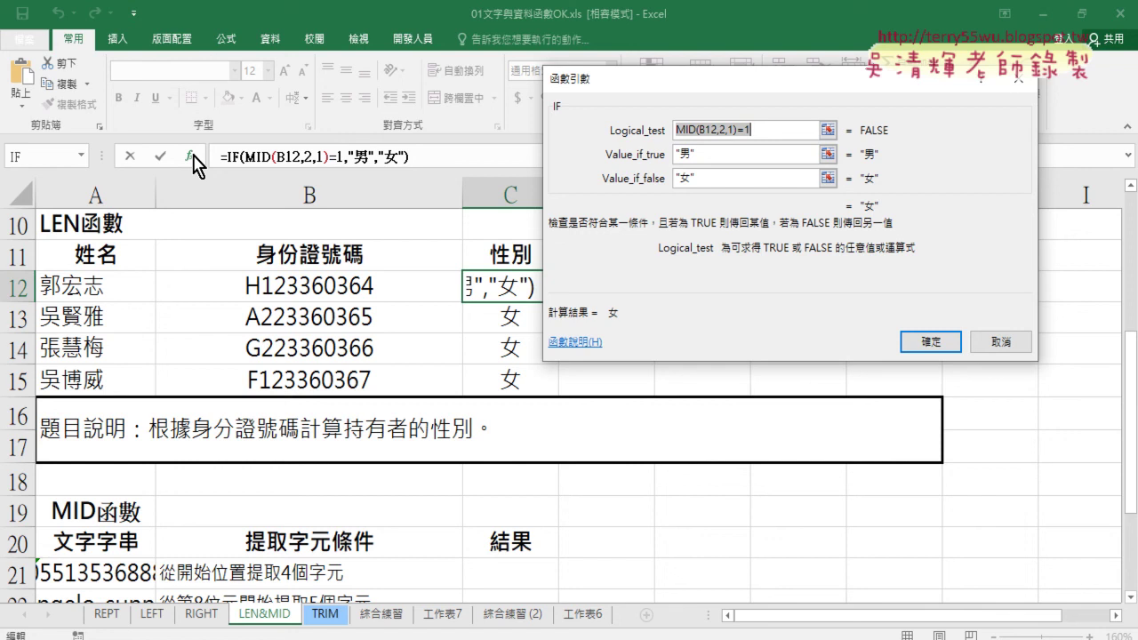
click(741, 131)
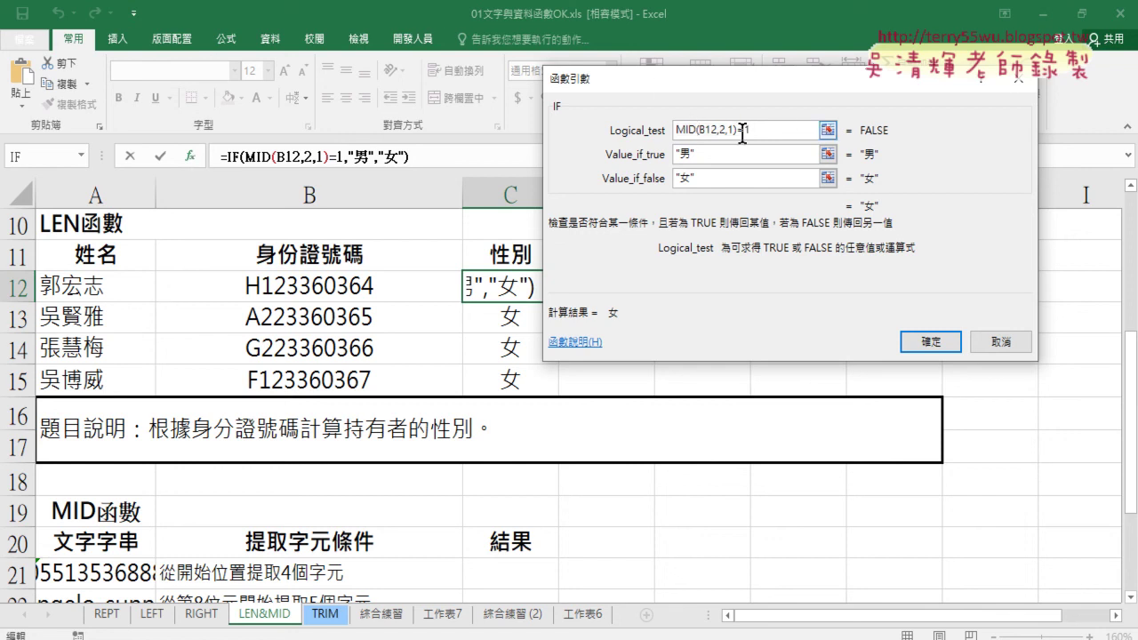
drag(741, 131, 673, 131)
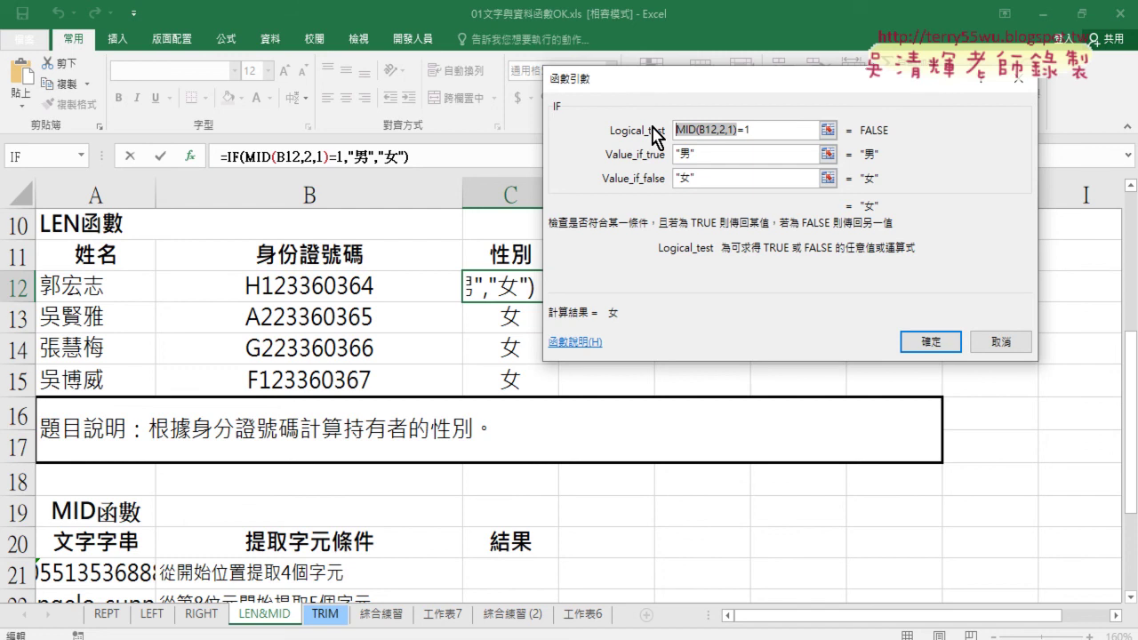
click(746, 131)
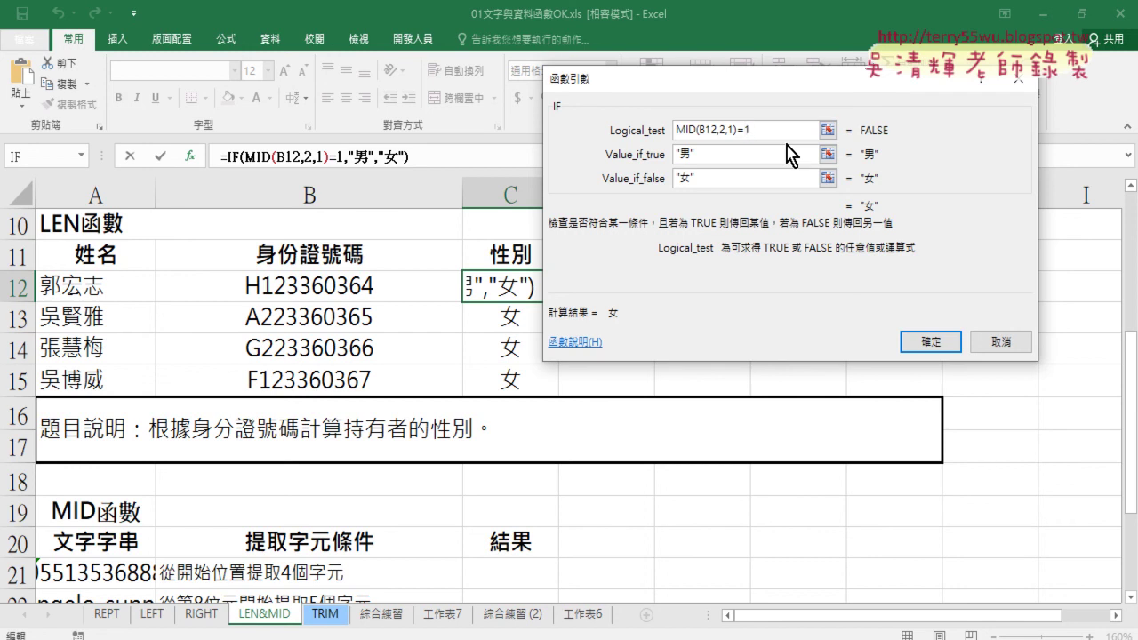
Change the test's =1 to ="1" and confirm, so C12 shows 男.
text("1)
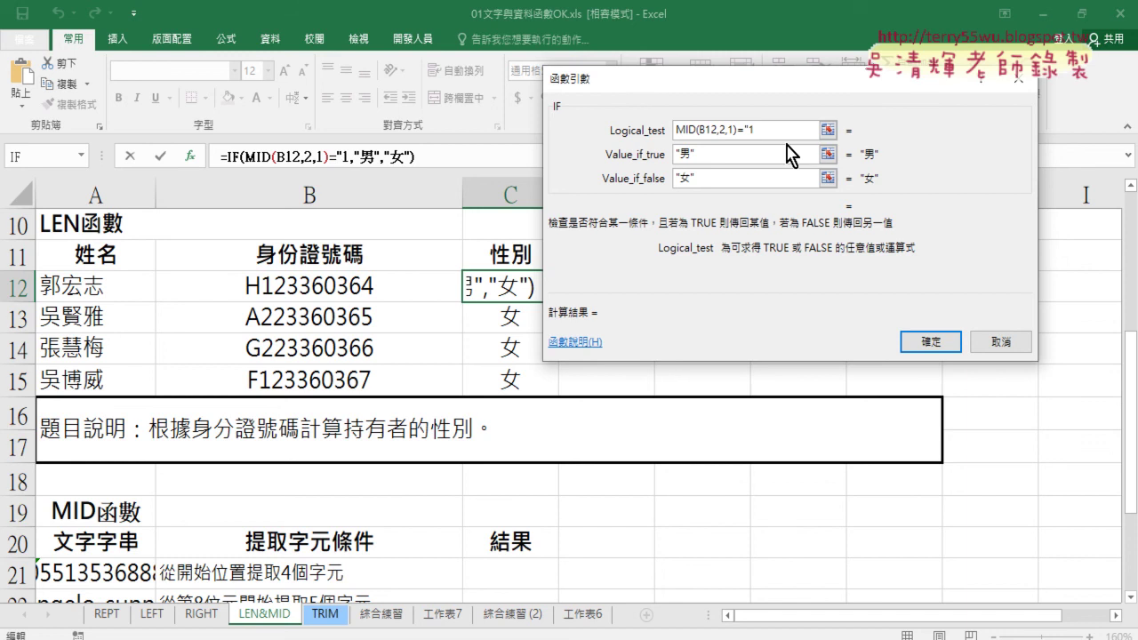
text(")
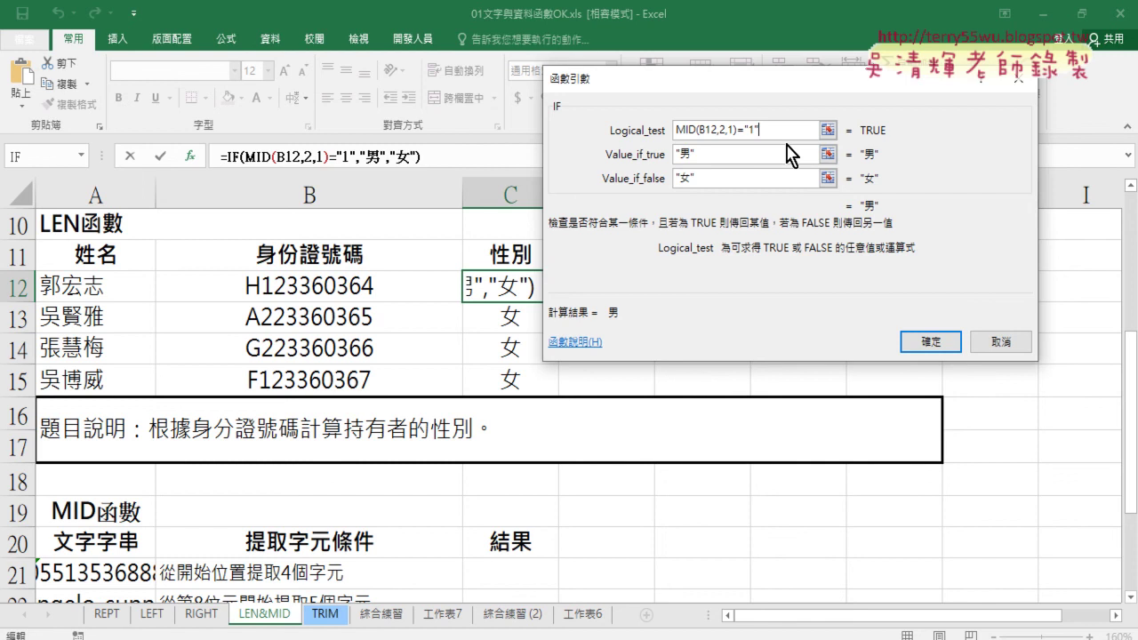
click(944, 342)
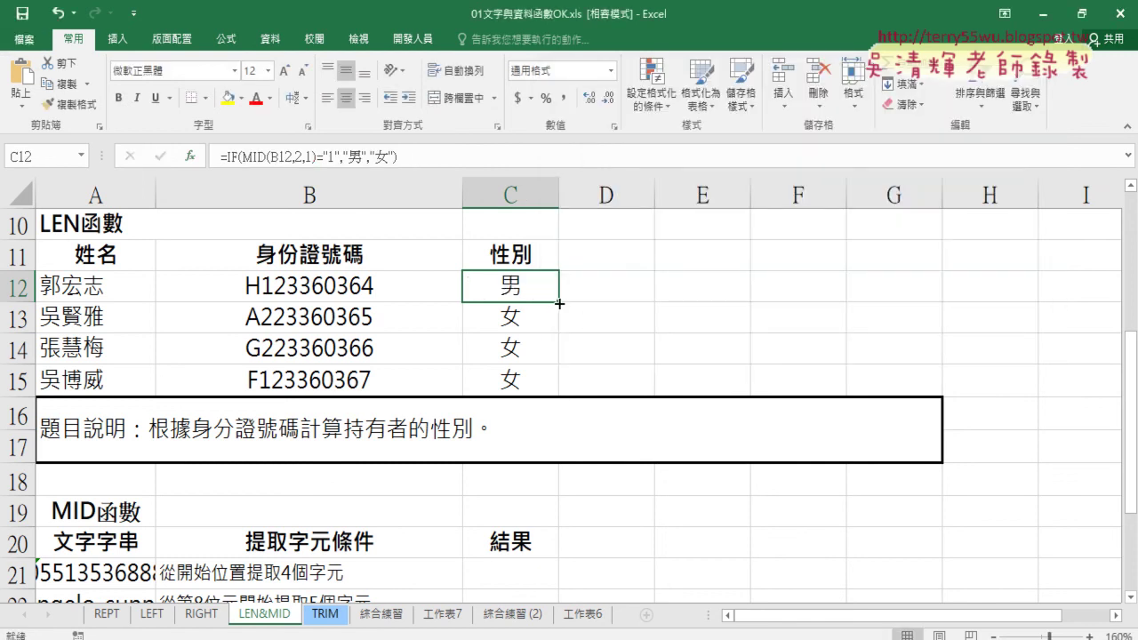
Fill the corrected formula down to C15 (男, 女, 女, 男) and reopen C12's IF arguments.
drag(558, 304, 554, 382)
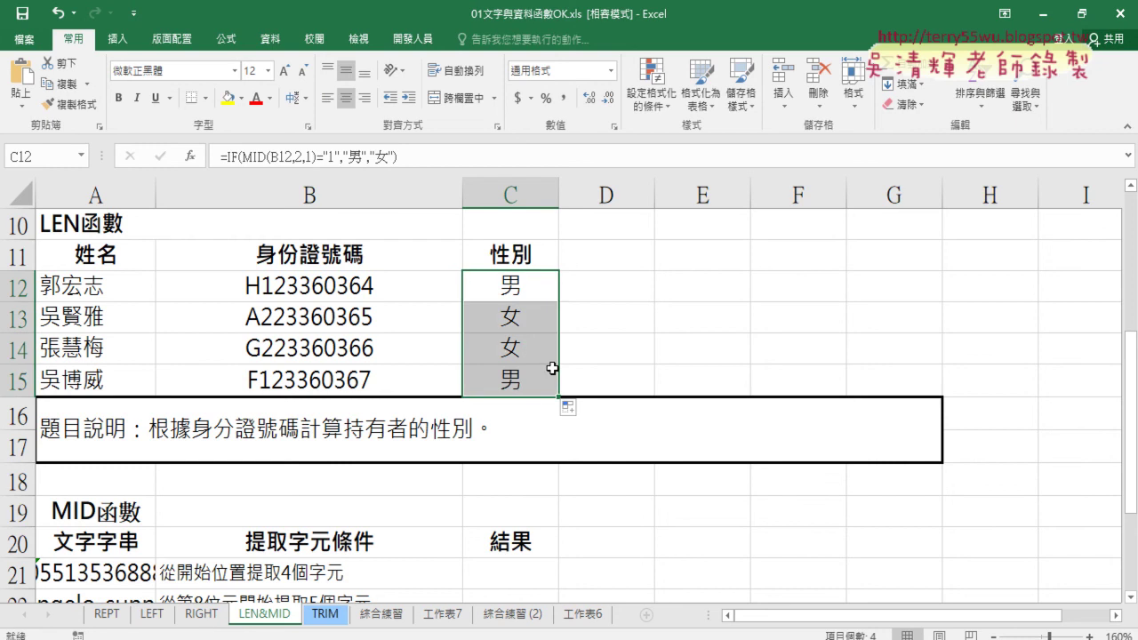
click(550, 286)
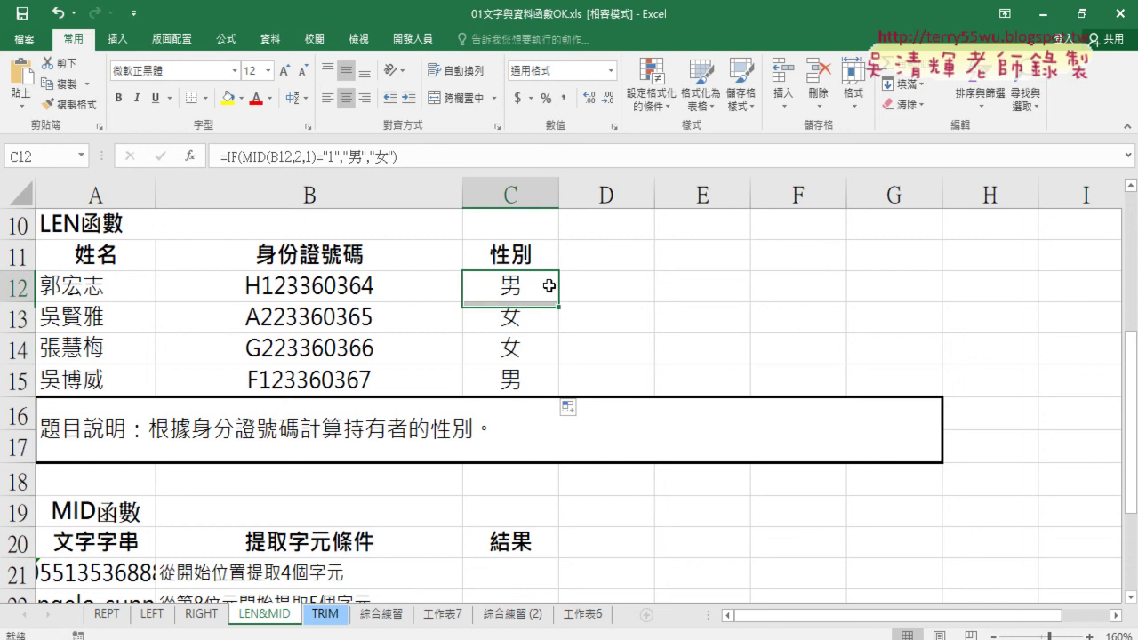
click(227, 162)
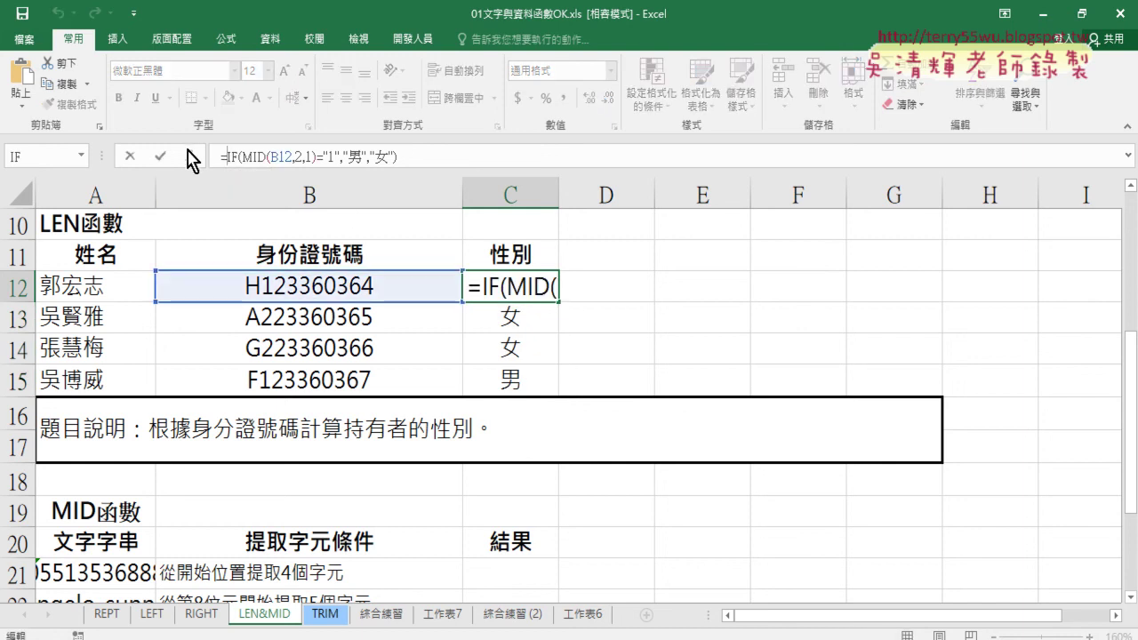
click(189, 155)
Remove the quotes around 1 in Logical_test, making the test FALSE with result 女.
click(768, 133)
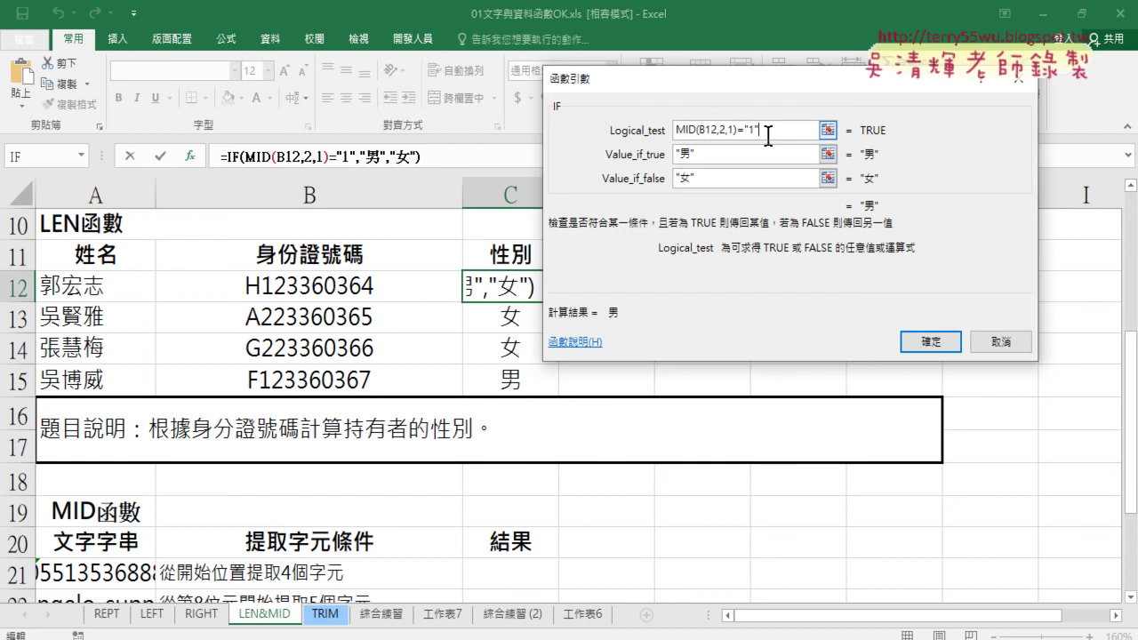
key(BackSpace)
key(Left)
key(BackSpace)
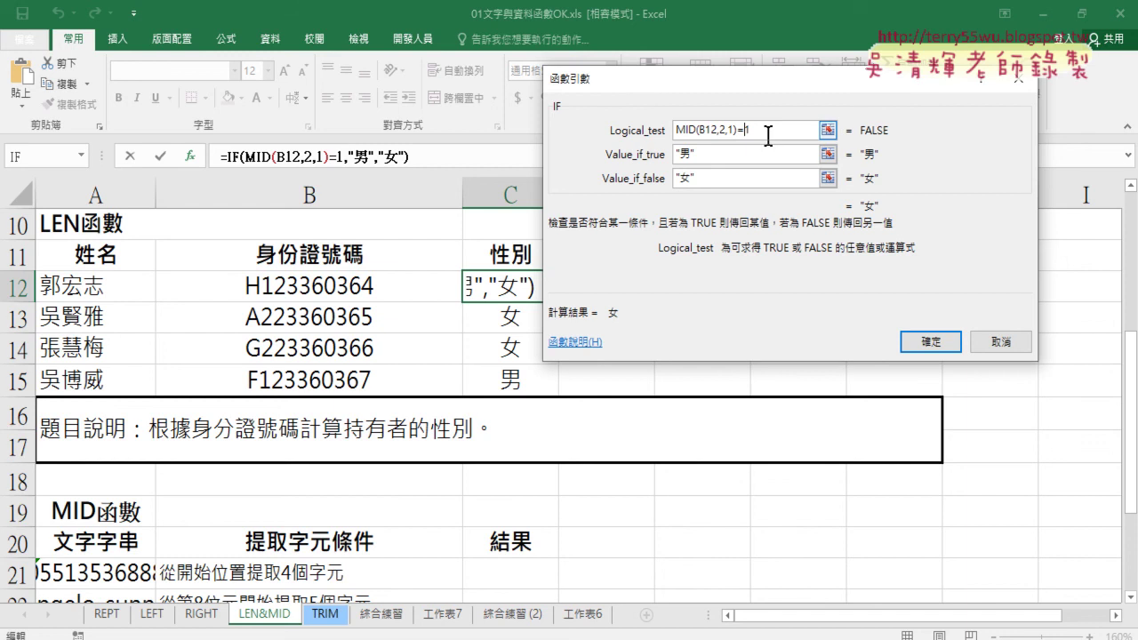
key(shift+End)
text(")
text(")
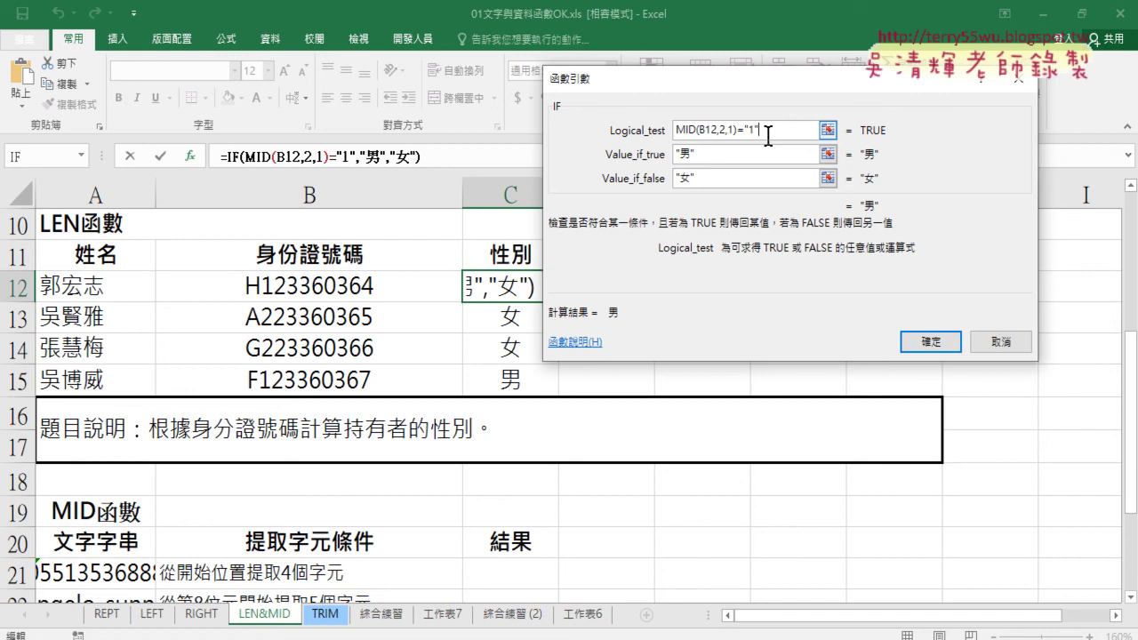
key(Left)
key(Left)
key(BackSpace)
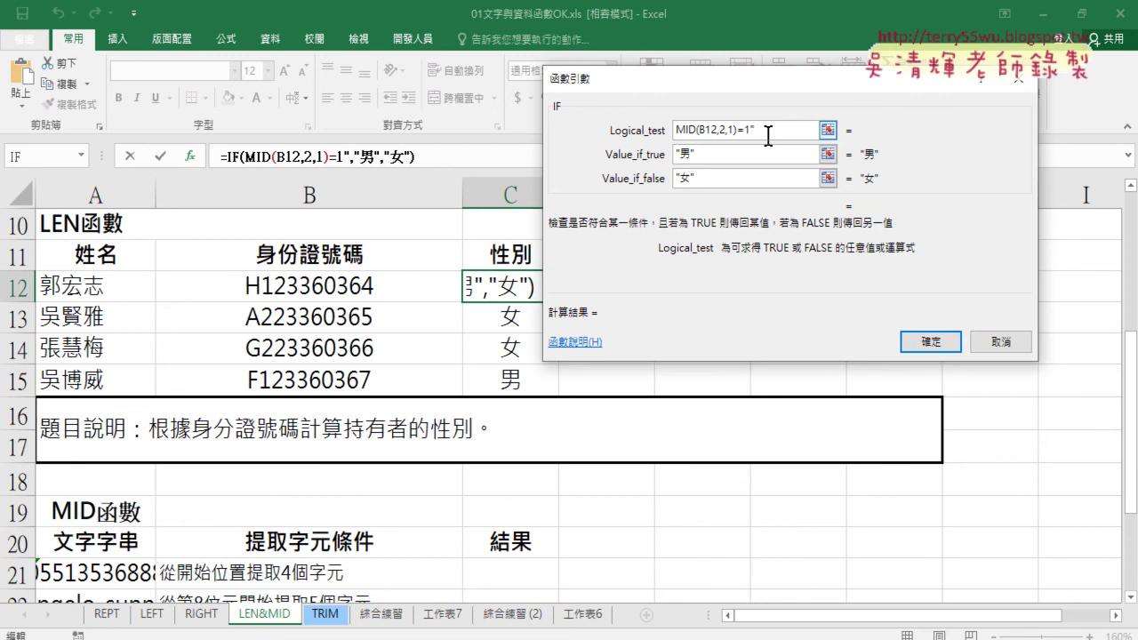
key(Right)
key(Delete)
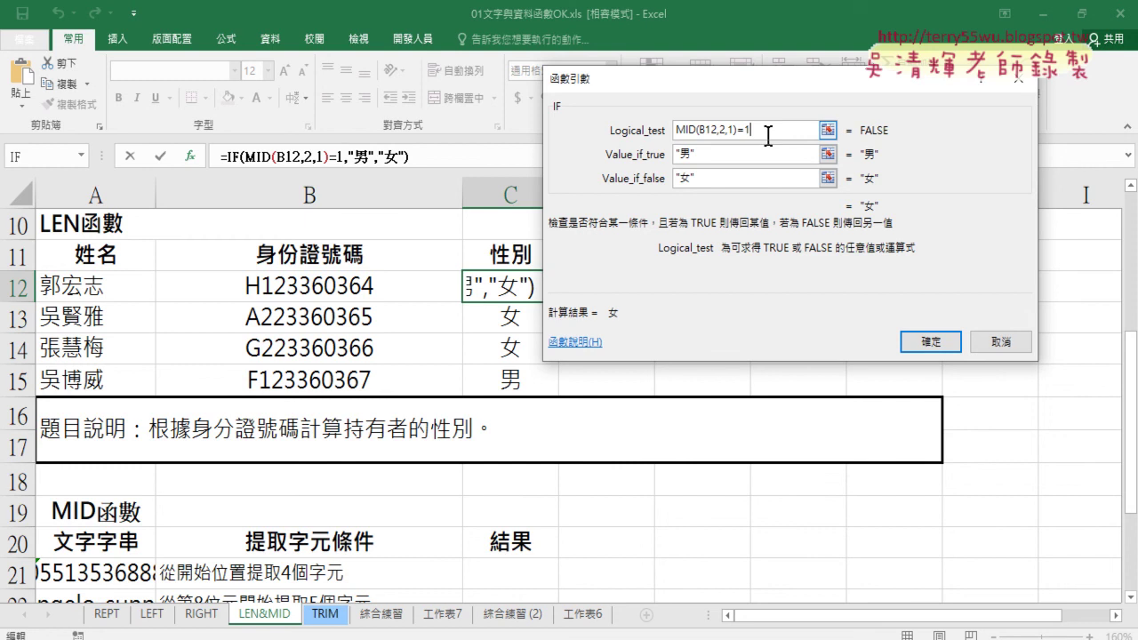
key(Left)
key(Left)
mouse_move(619, 49)
mouse_down()
mouse_move(620, 80)
mouse_move(639, 78)
mouse_move(671, 114)
mouse_up()
drag(694, 38, 714, 66)
drag(625, 113, 699, 113)
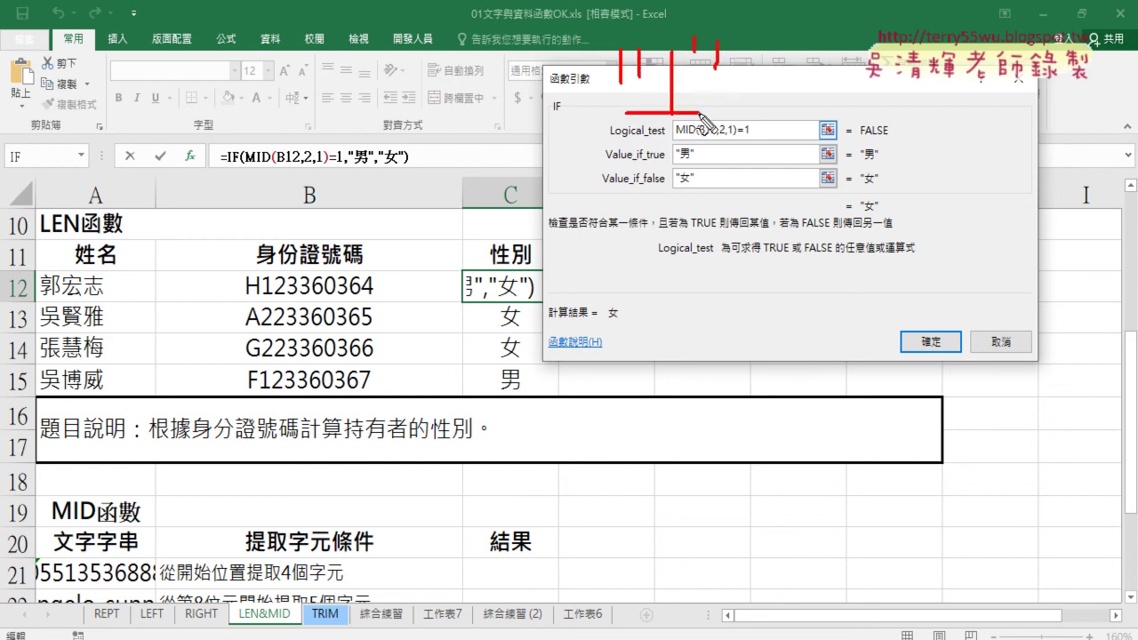
mouse_move(734, 78)
mouse_down()
mouse_move(822, 87)
mouse_move(802, 98)
mouse_up()
drag(861, 38, 863, 99)
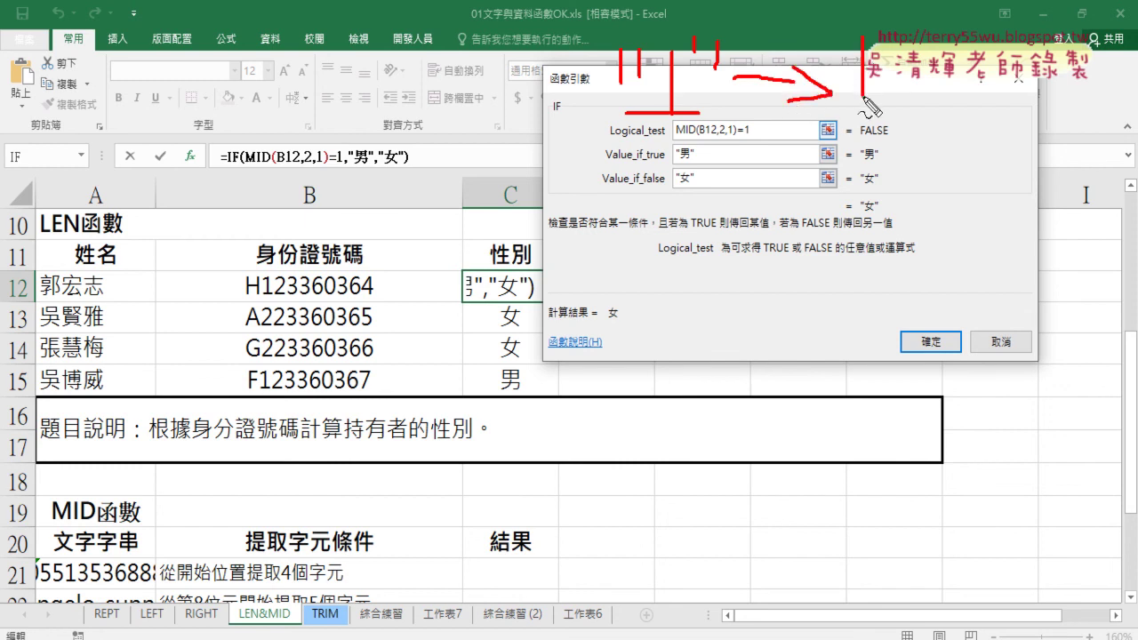
drag(734, 139, 752, 137)
key(Escape)
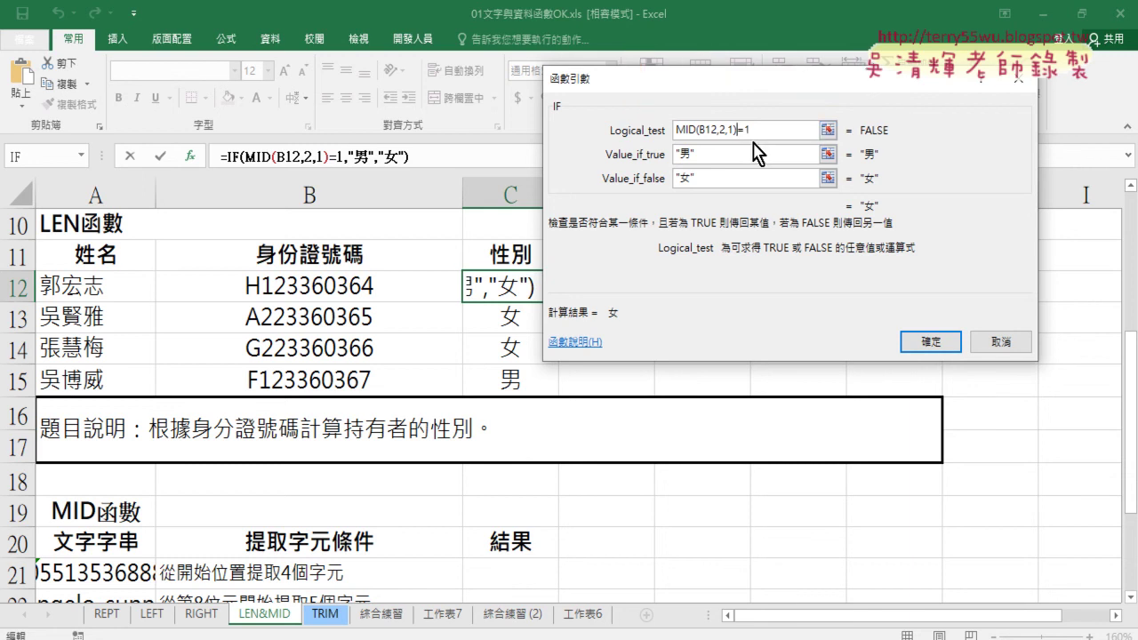
Discard the IF edits and browse the Text function category from cell D12.
click(1000, 341)
click(622, 290)
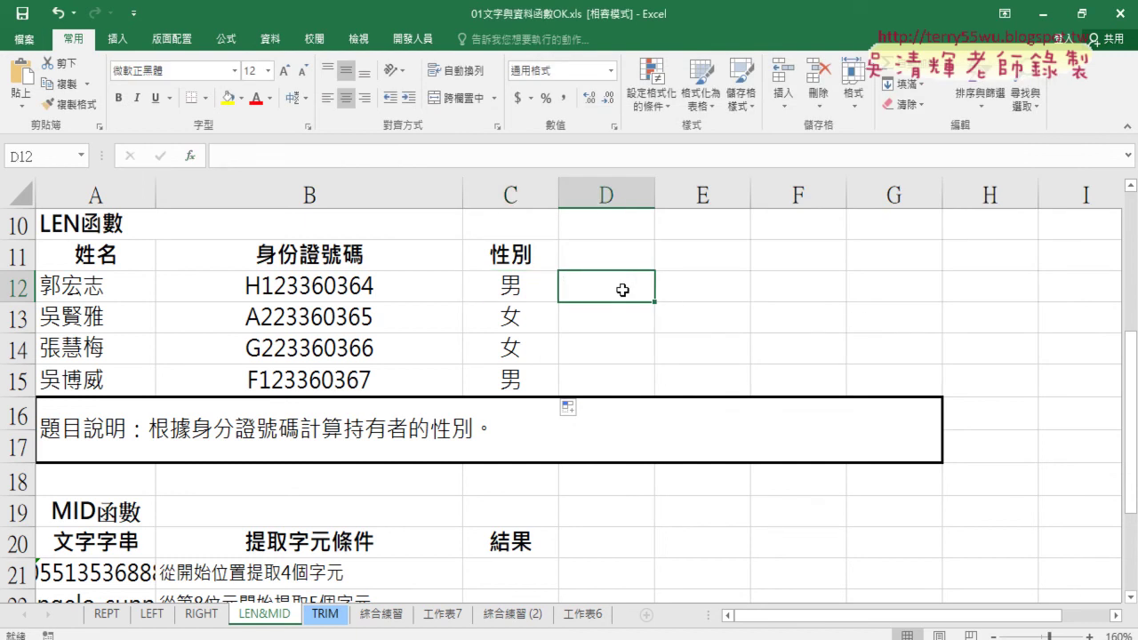
click(190, 155)
click(720, 132)
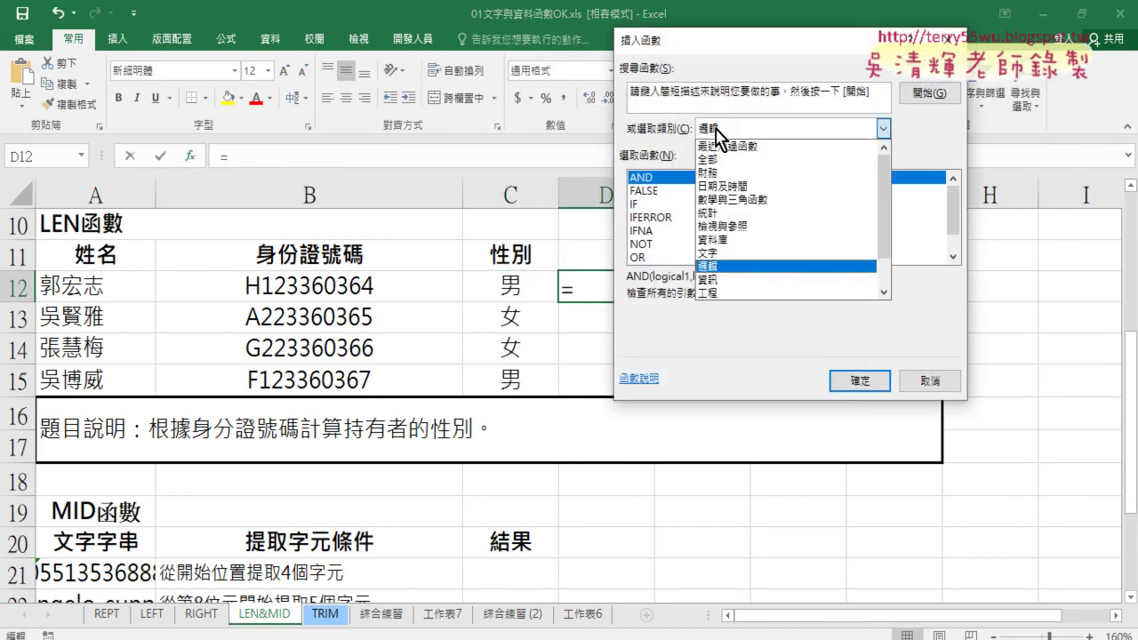
click(711, 254)
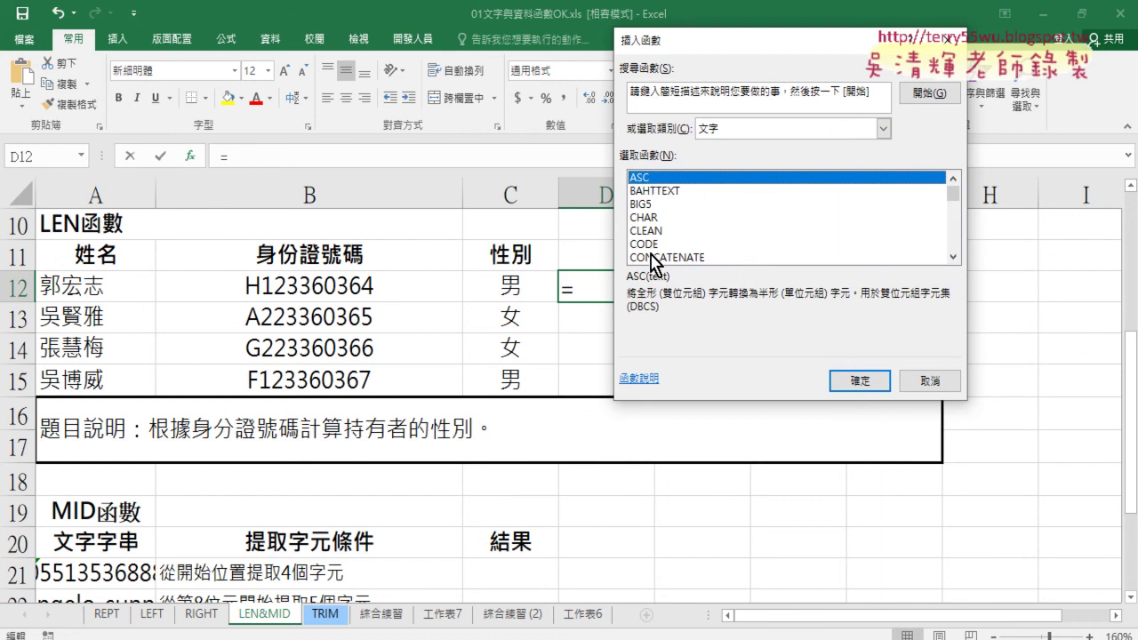
Read the BIG5, CHAR, CLEAN and VALUE descriptions, then cancel without inserting anything.
click(953, 257)
click(953, 257)
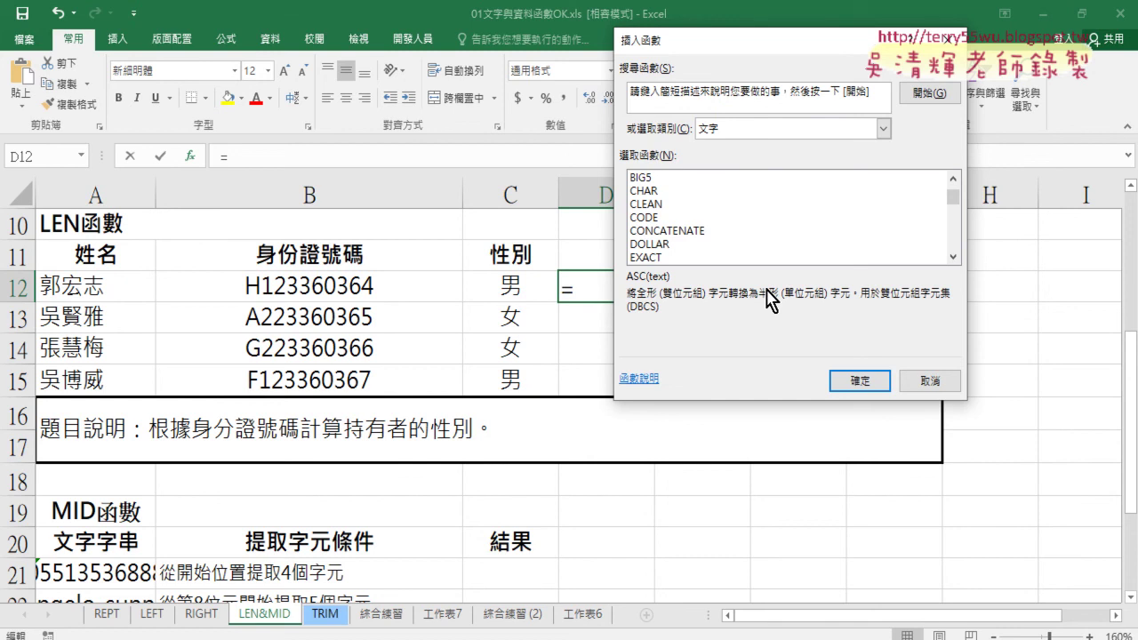
click(653, 177)
click(662, 190)
click(665, 204)
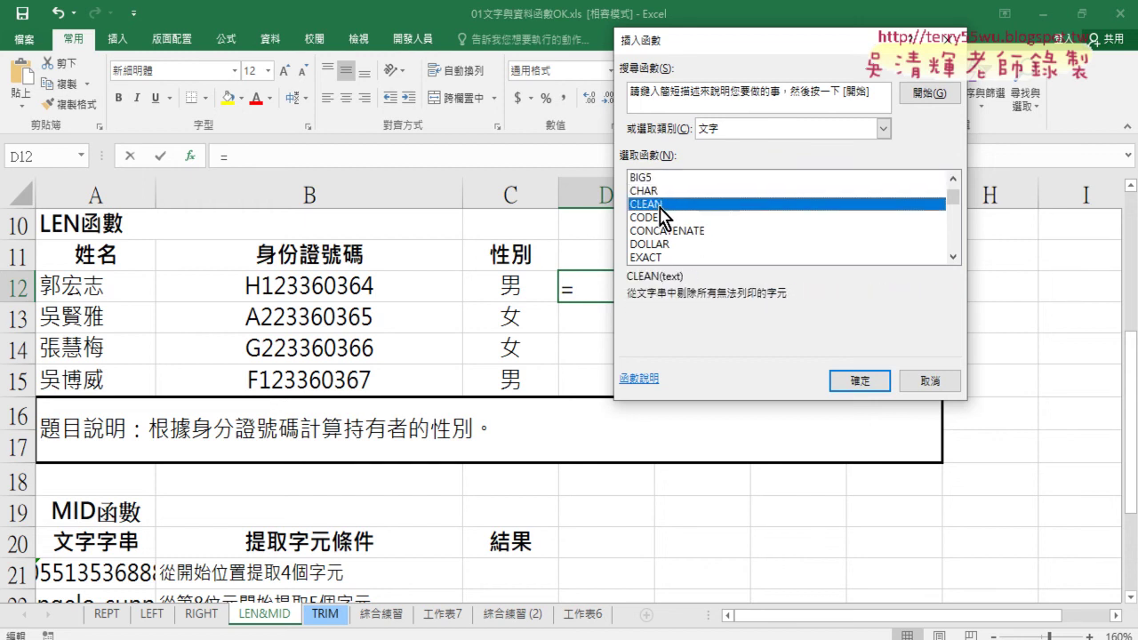
drag(959, 206, 958, 242)
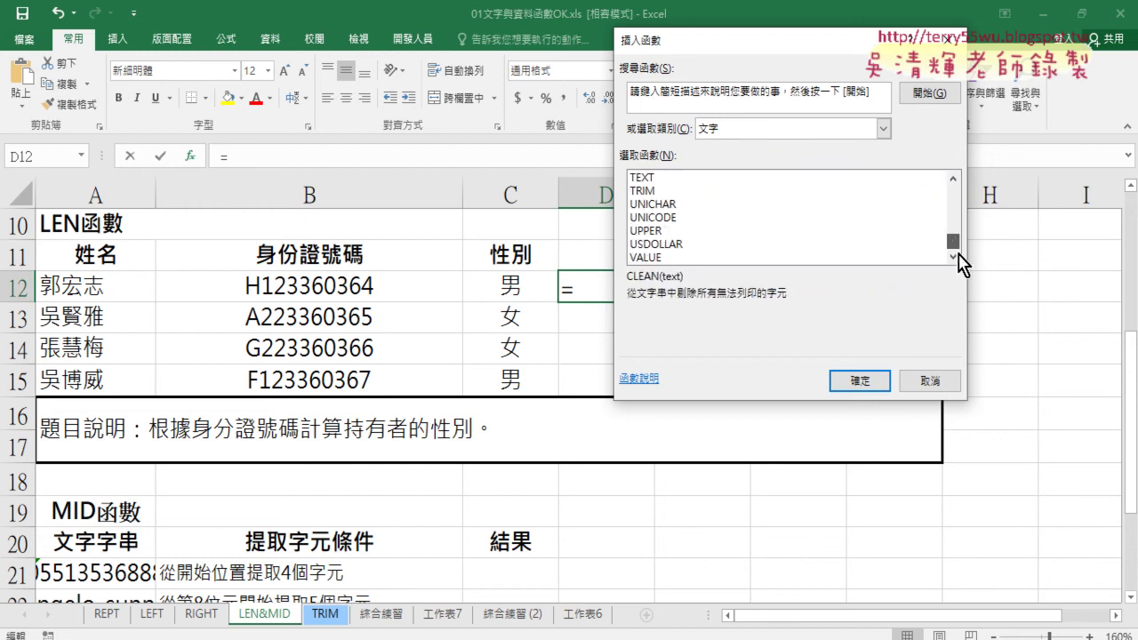
click(666, 260)
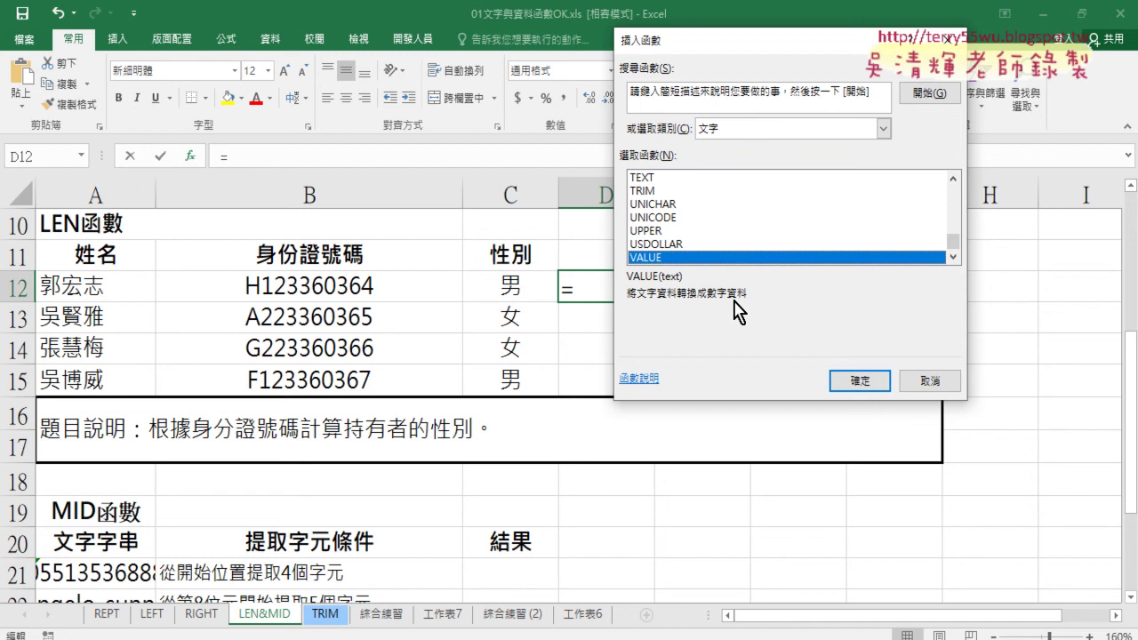
click(930, 380)
click(518, 286)
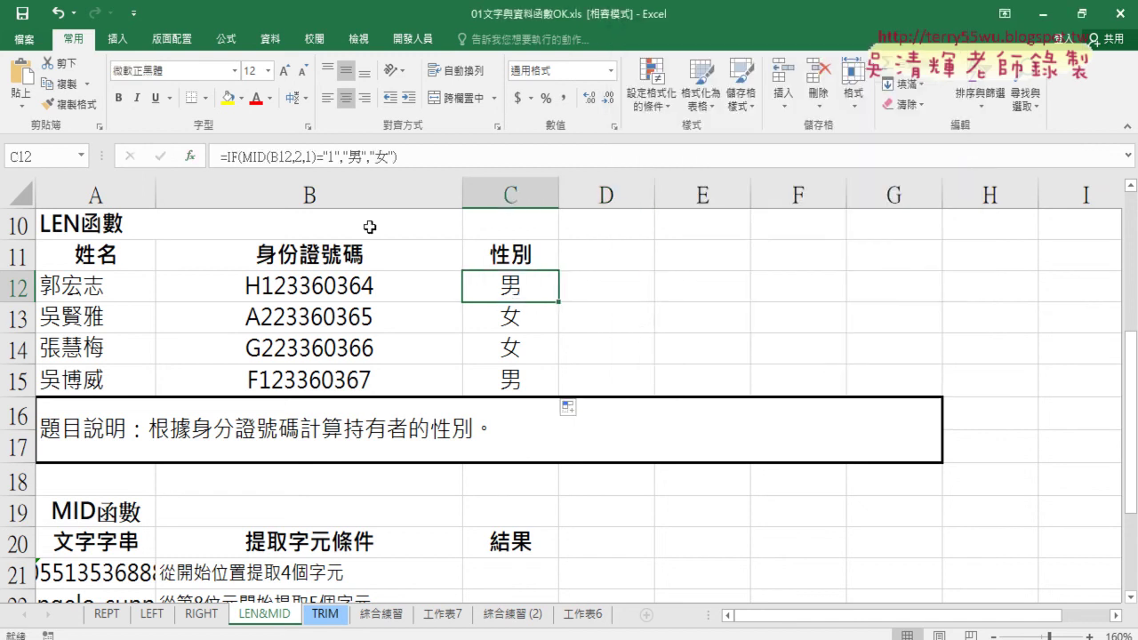
Change C12's test to VALUE(MID(B12,2,1))=1 with an unquoted 1.
click(226, 156)
click(191, 157)
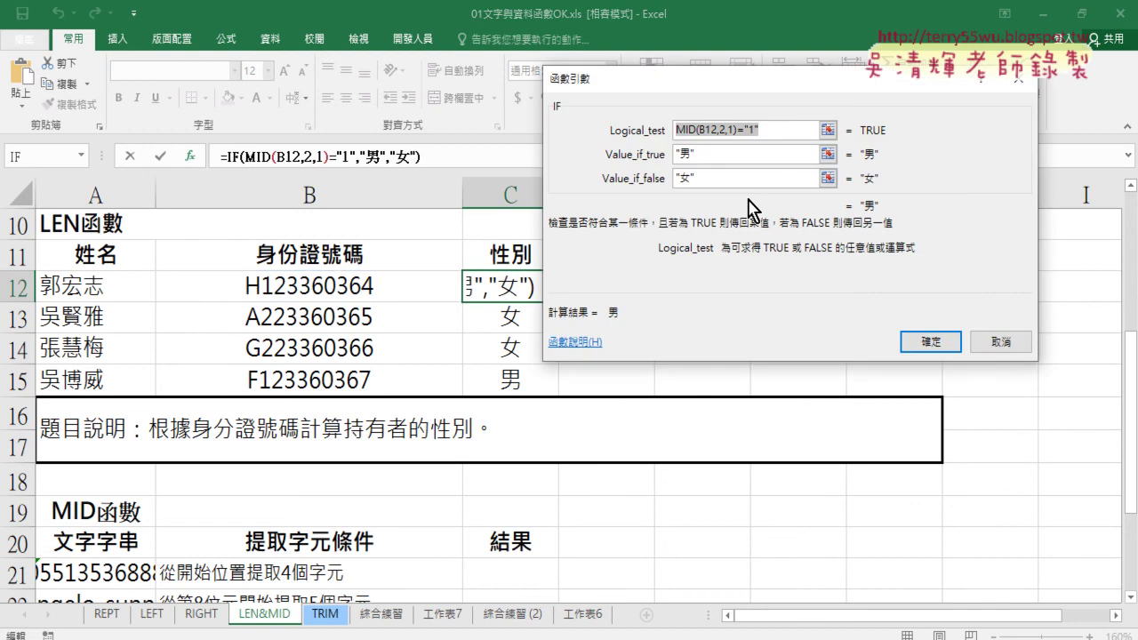
click(766, 131)
key(BackSpace)
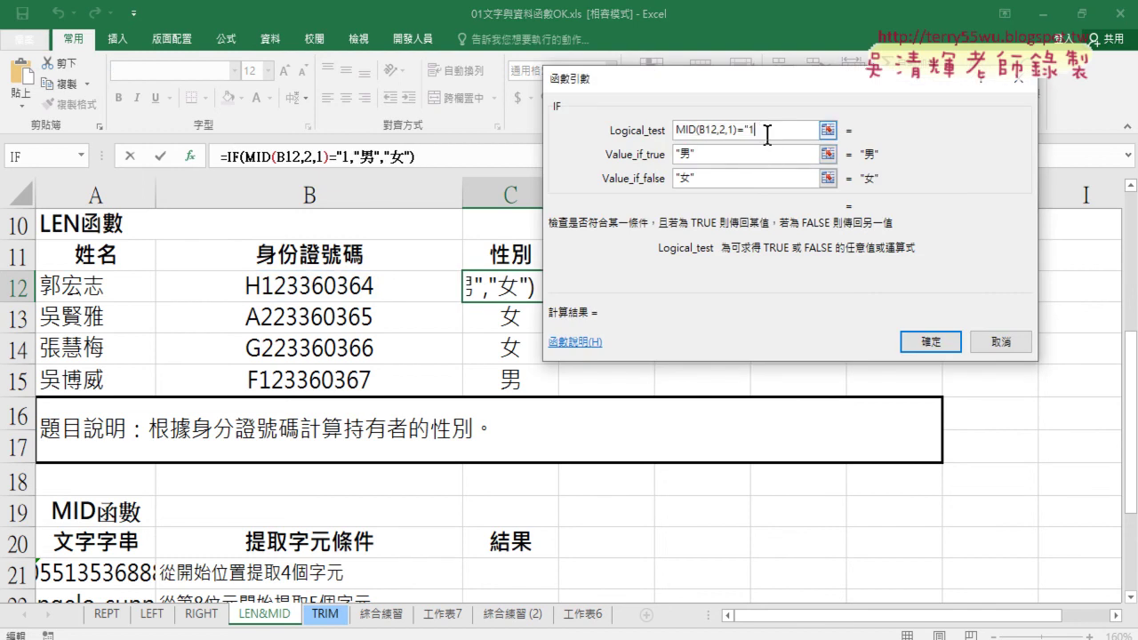
key(Left)
key(BackSpace)
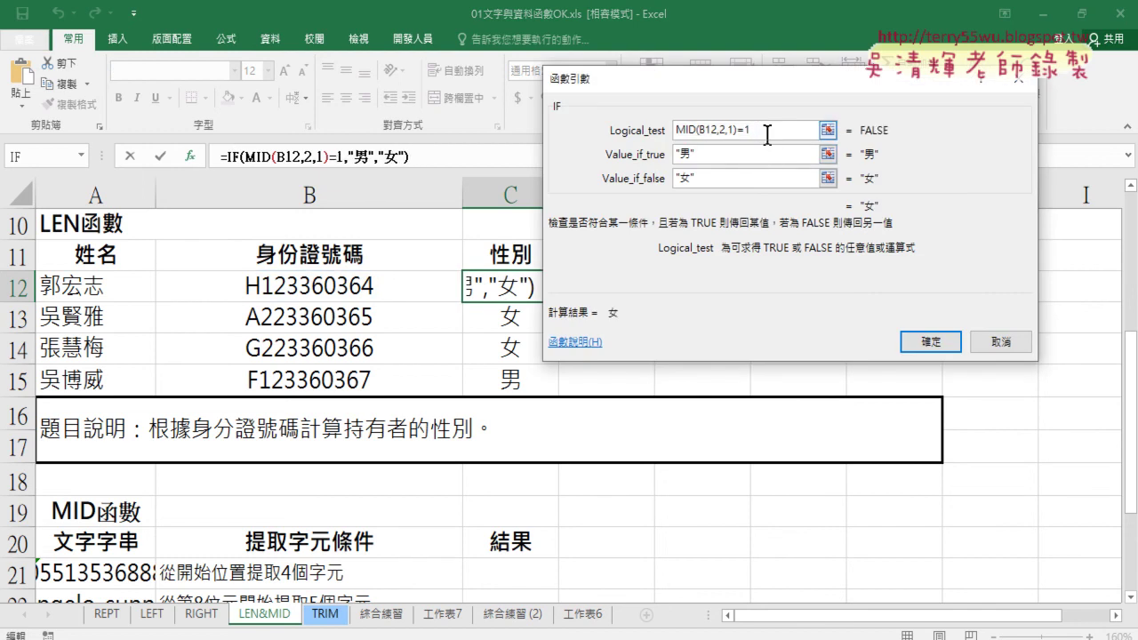
key(Home)
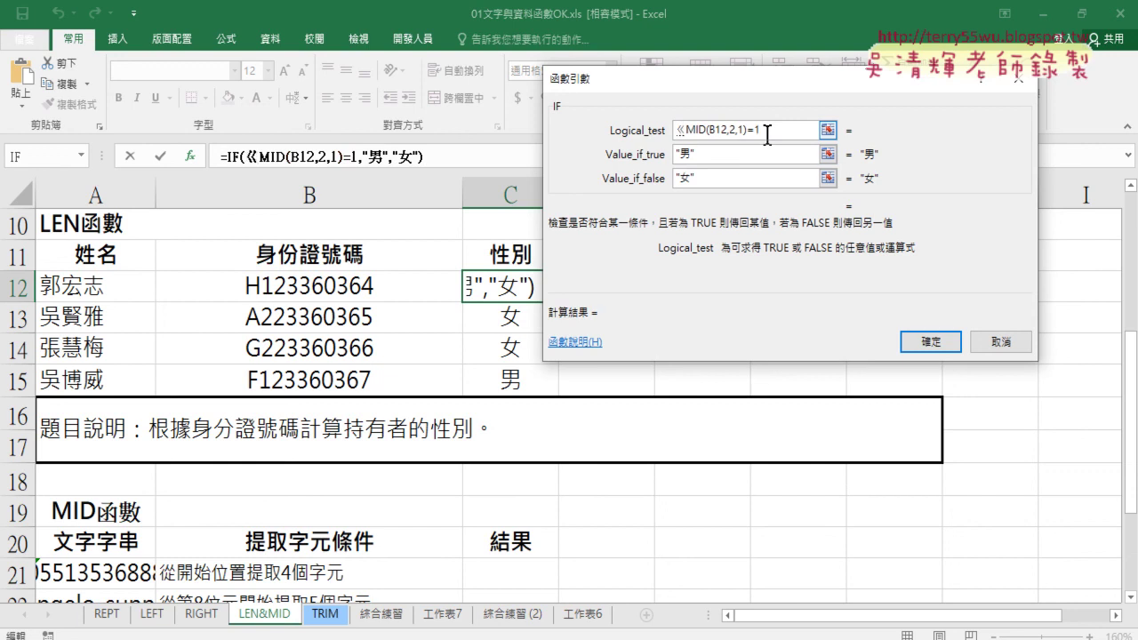
text(valu)
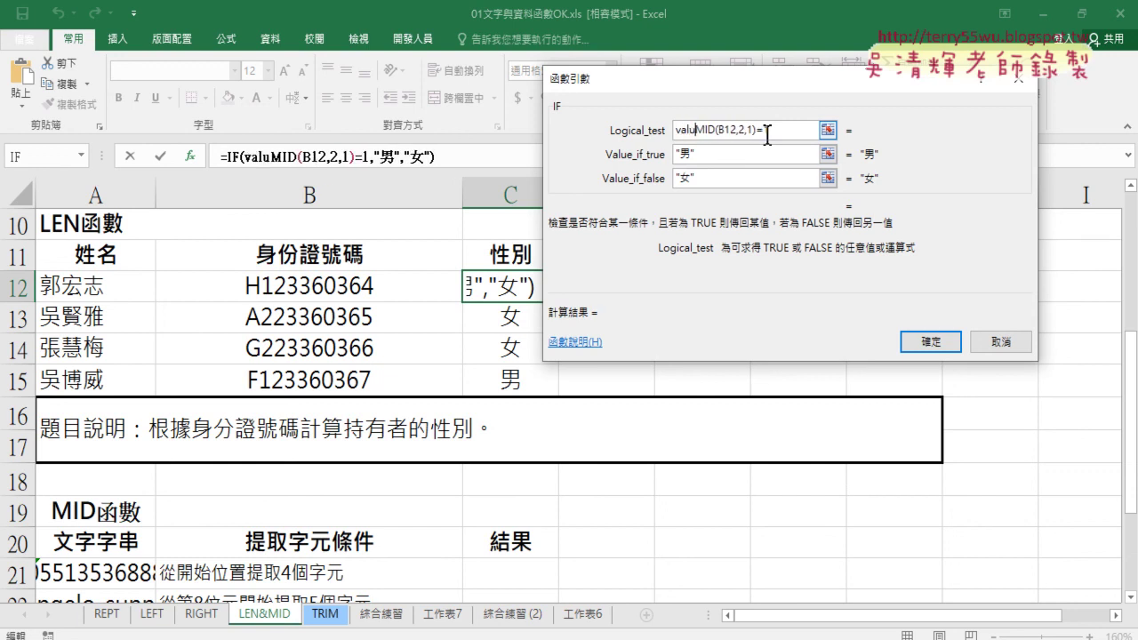
text(e()
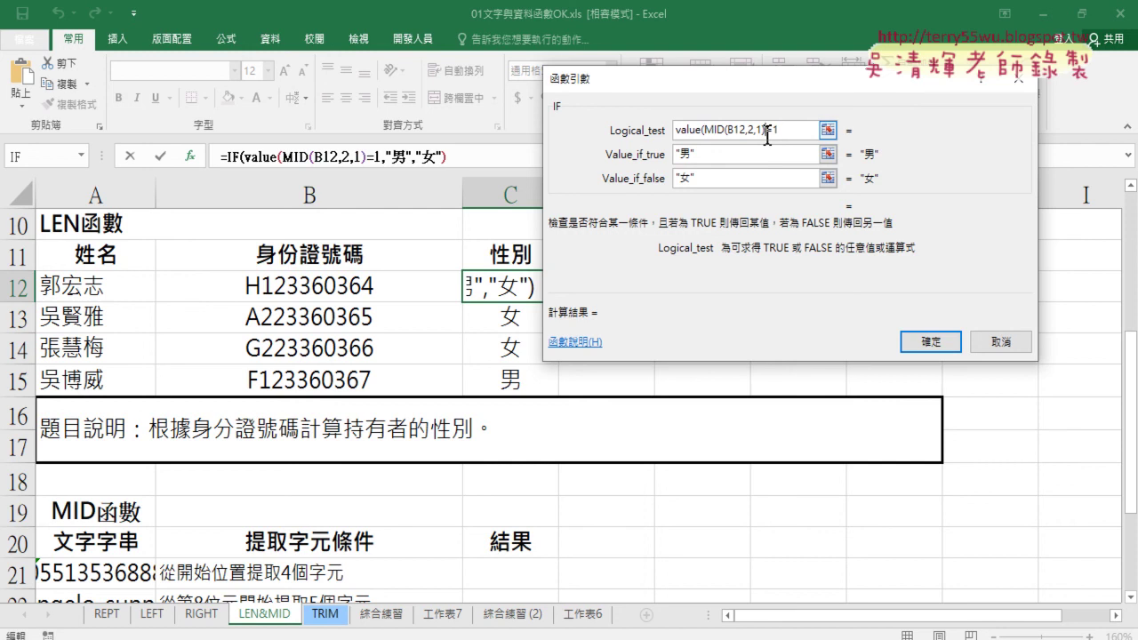
text())
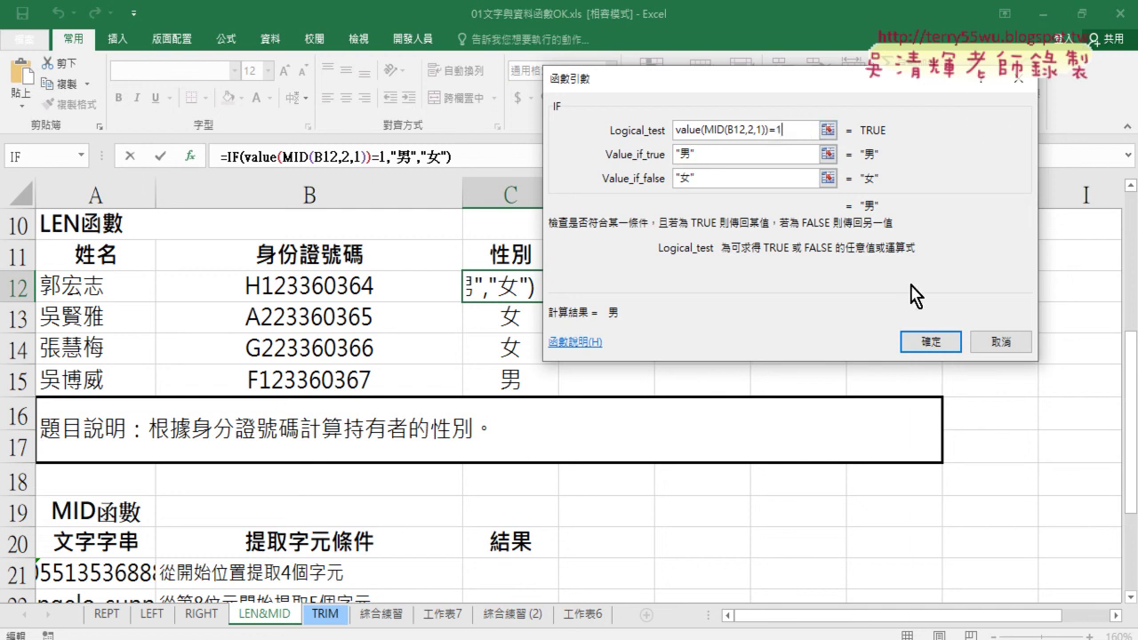
click(927, 342)
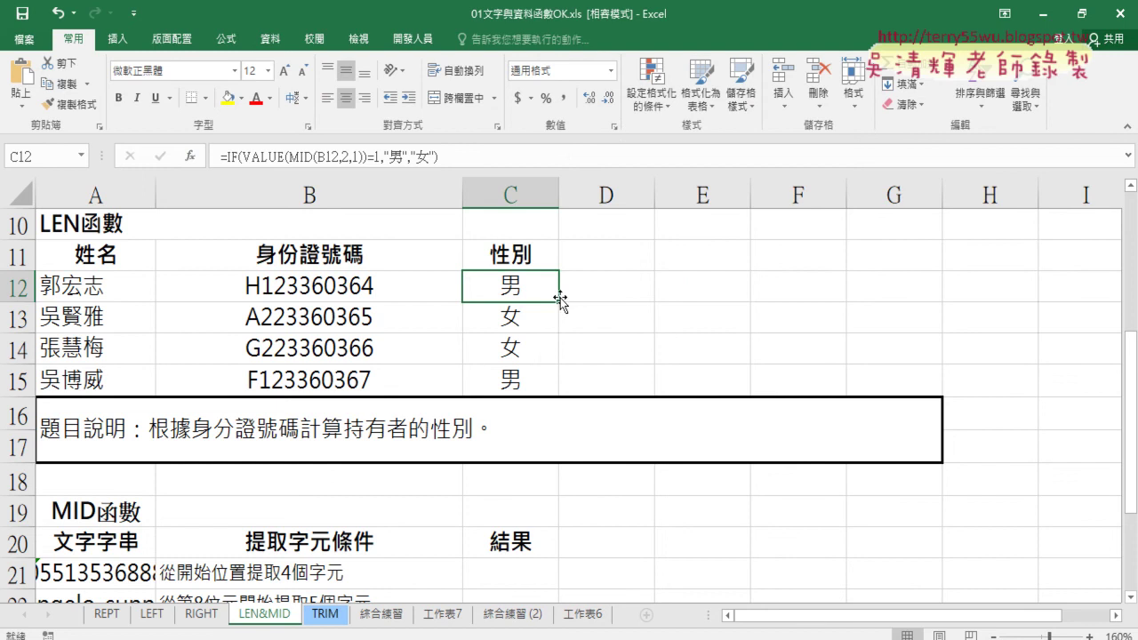
Copy C12's VALUE-based formula into C13:C15, giving 男, 女, 女, 男.
drag(560, 301, 574, 382)
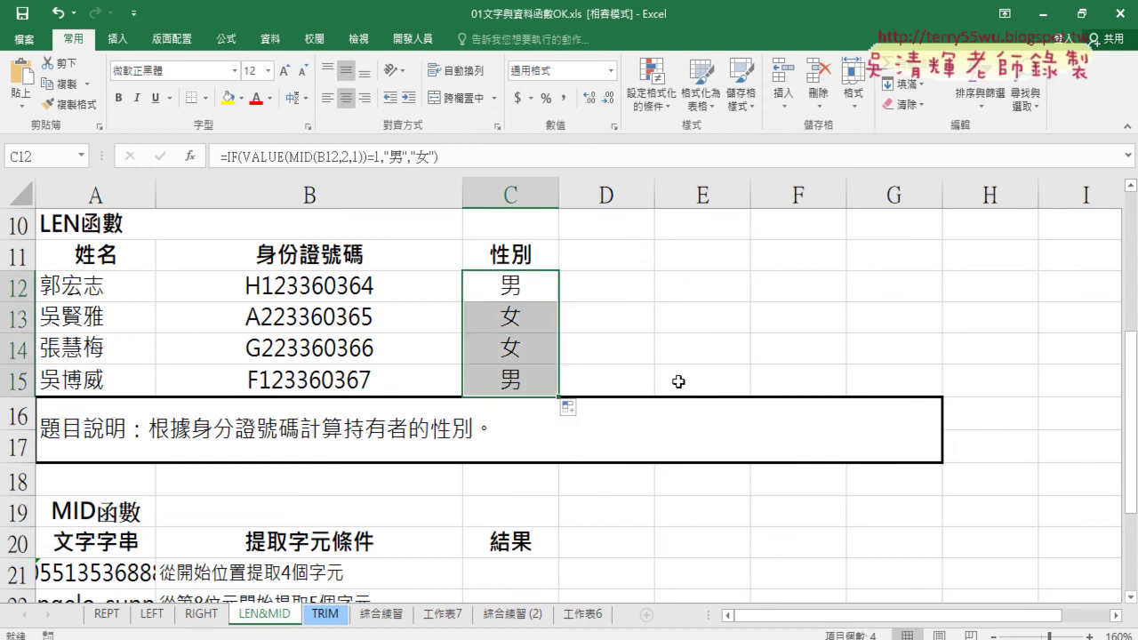